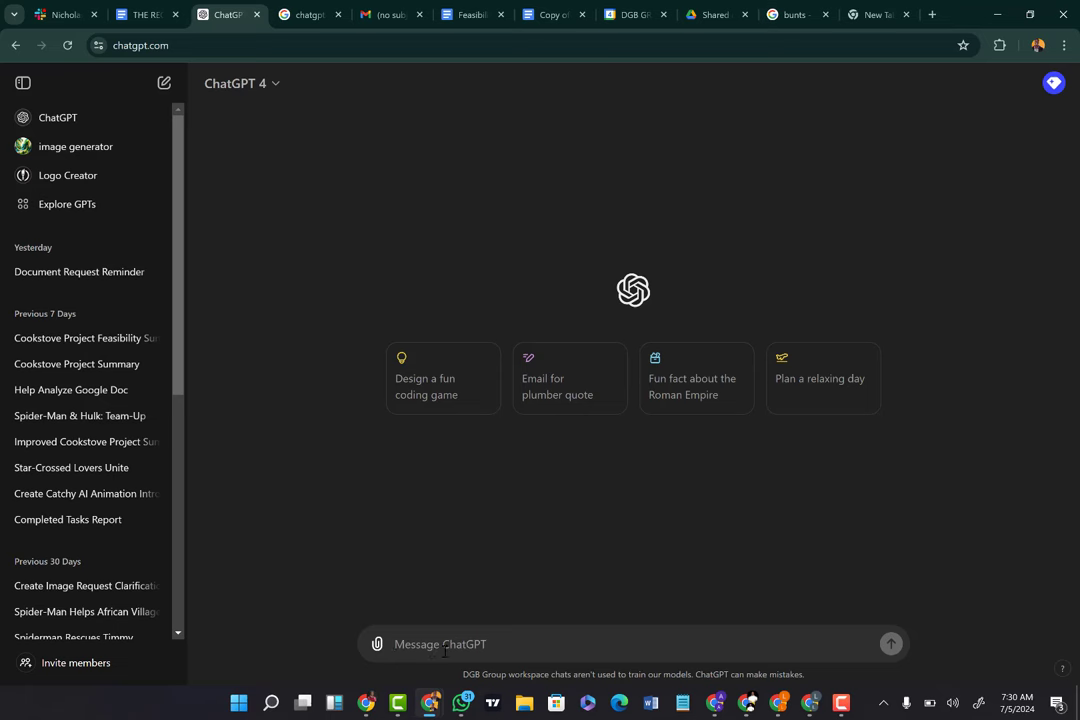
Ask for an African folktale about a young lady in Nigeria's Yoruba land born with a horse leg who suffered discrimination, and read through it.
left_click(484, 642)
left_click(845, 700)
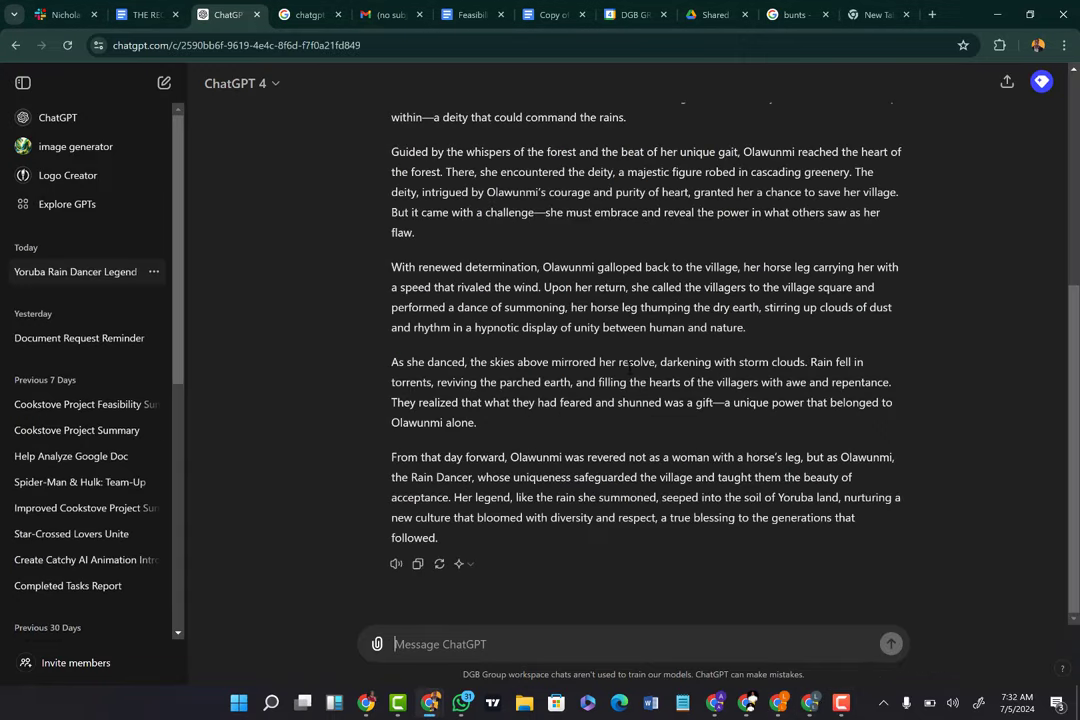
scroll(628, 364, "up", 4)
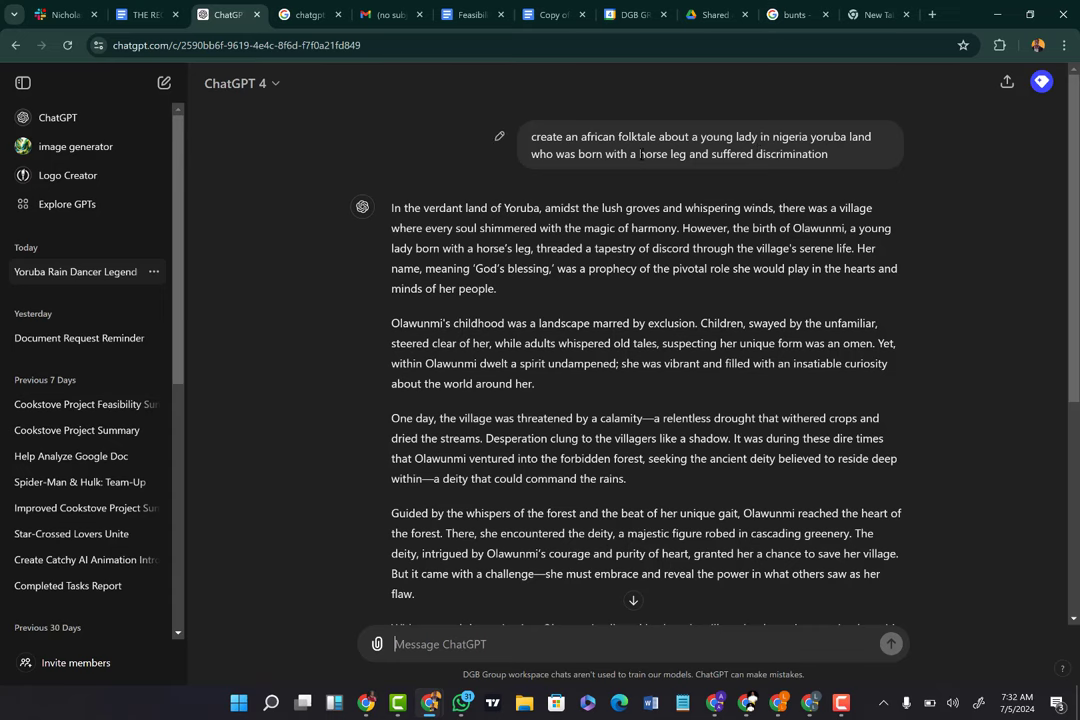
scroll(656, 390, "down", 4)
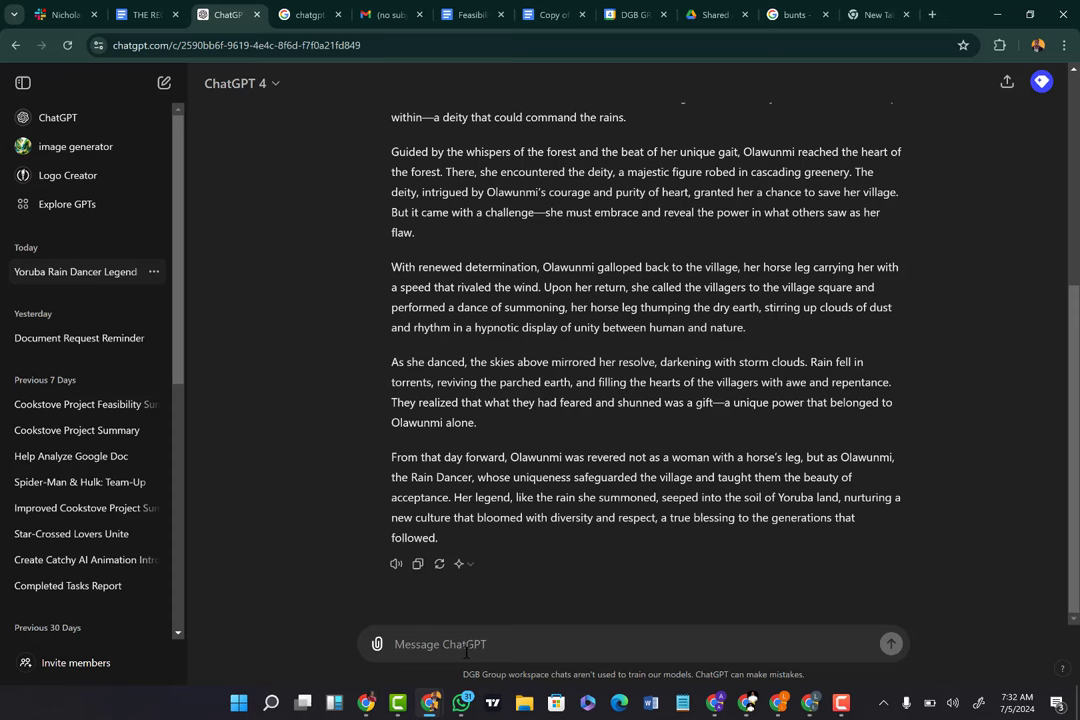
Ask for different scenes of the created story with attached cinematic image generation prompts for about 1000 scenes represented pictorially.
left_click(469, 647)
type("c")
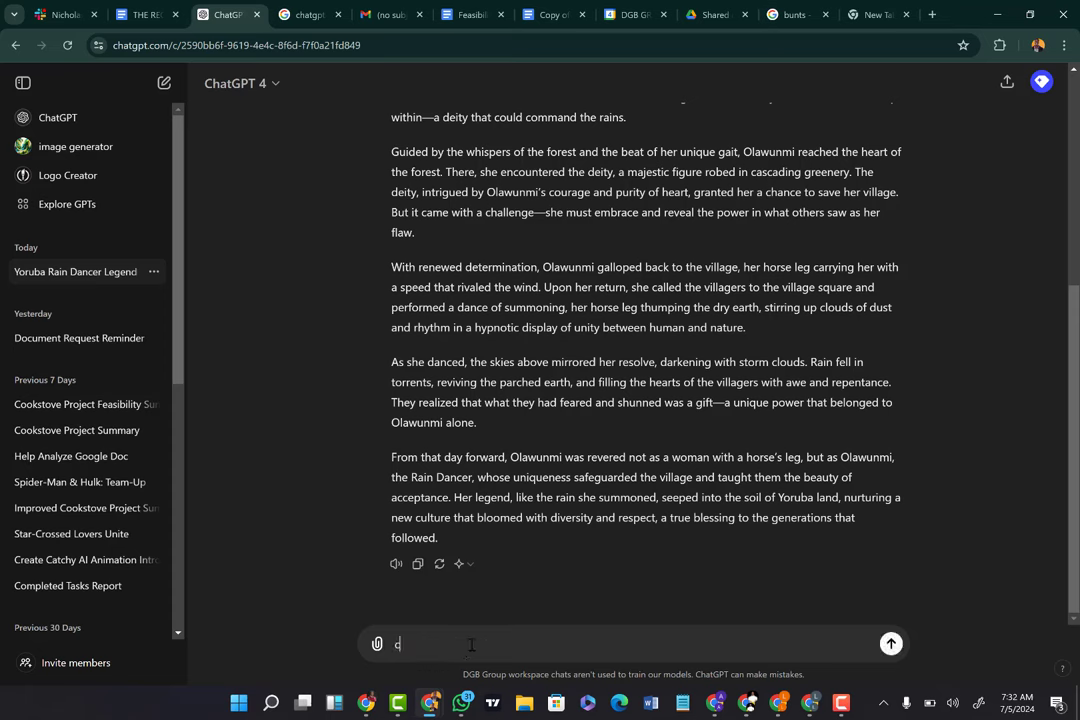
type("reate different scenes for the ")
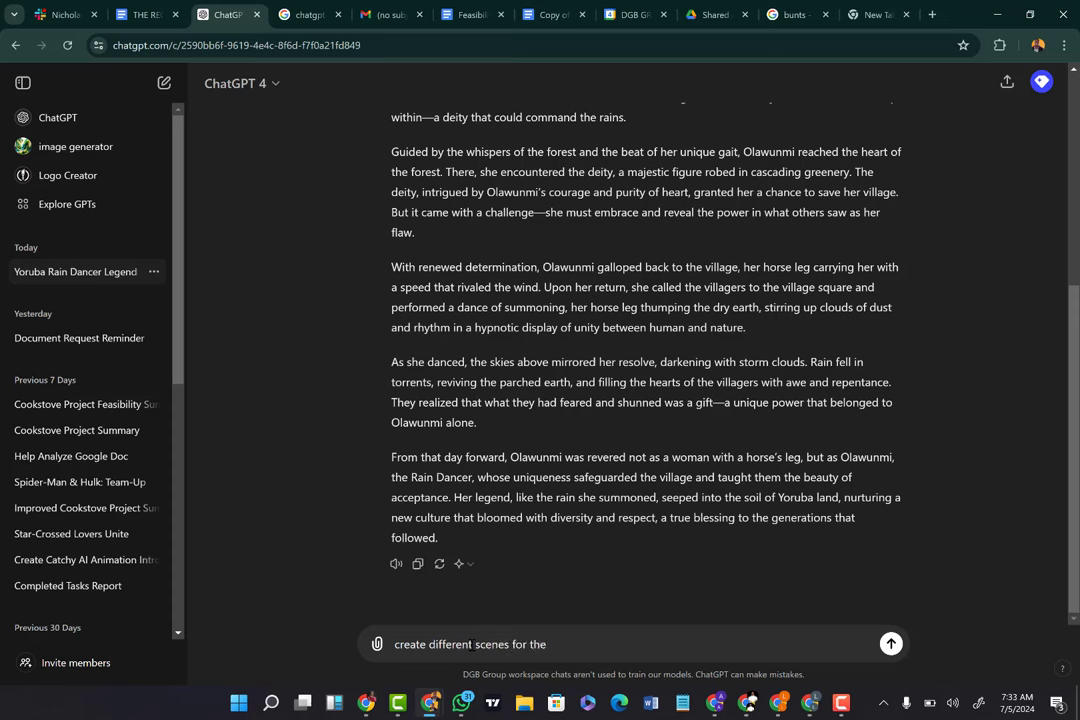
type("stoi")
type("r")
type("ry you")
type(" created a")
type("nd ")
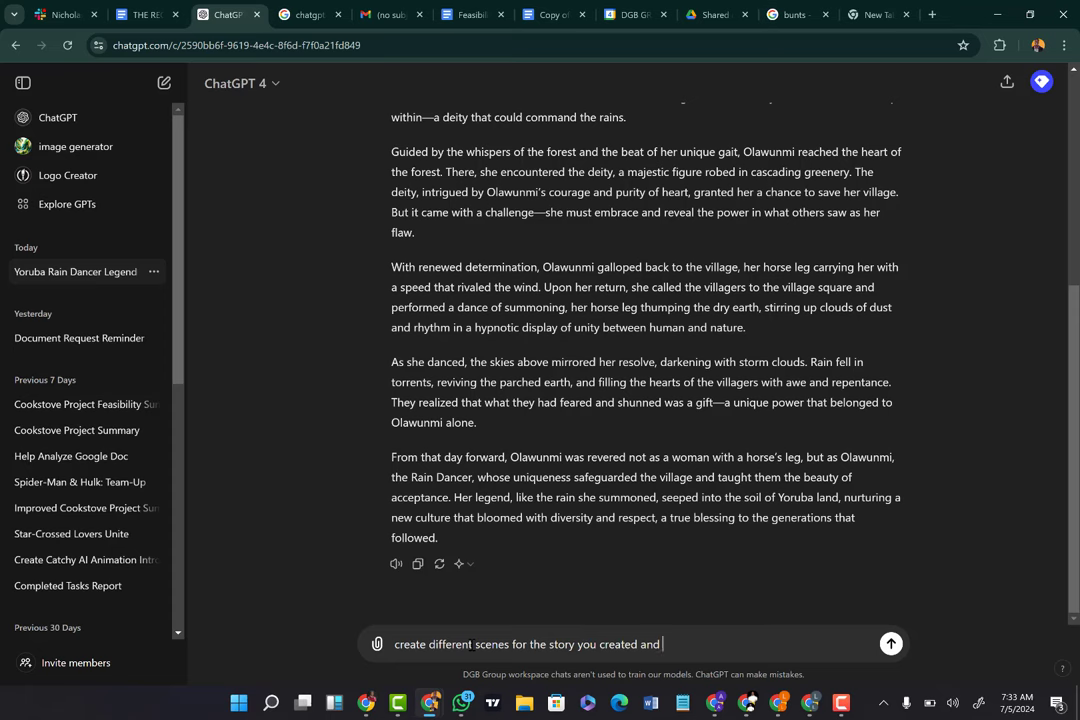
type("attach cinematic image gene")
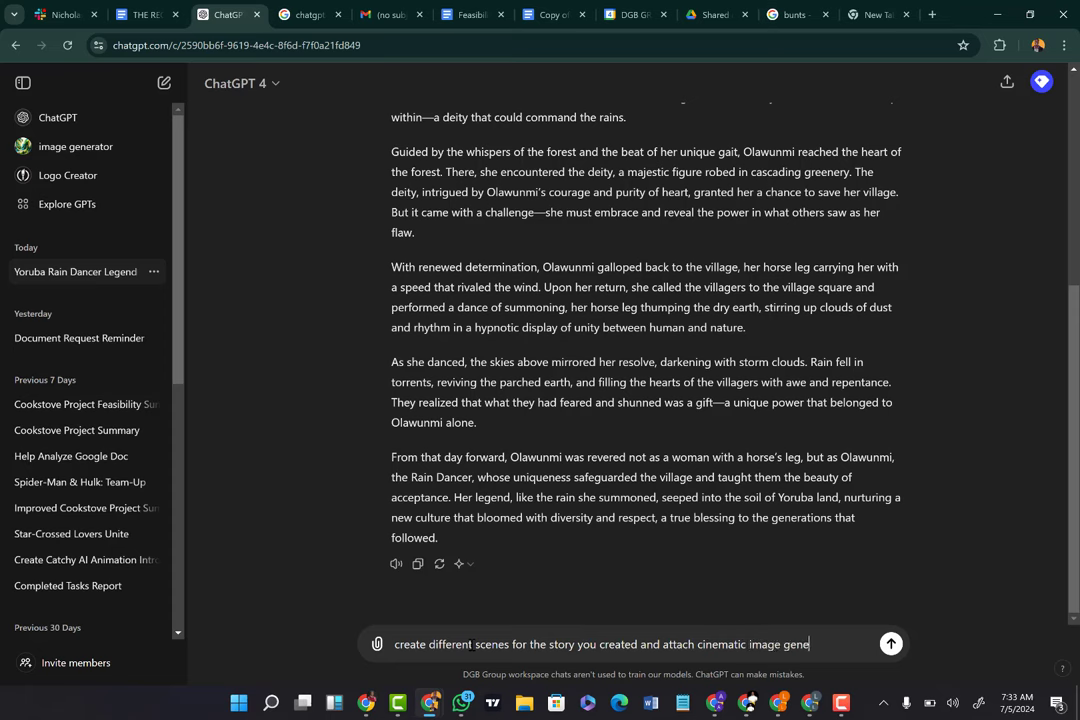
type("ration prompt for")
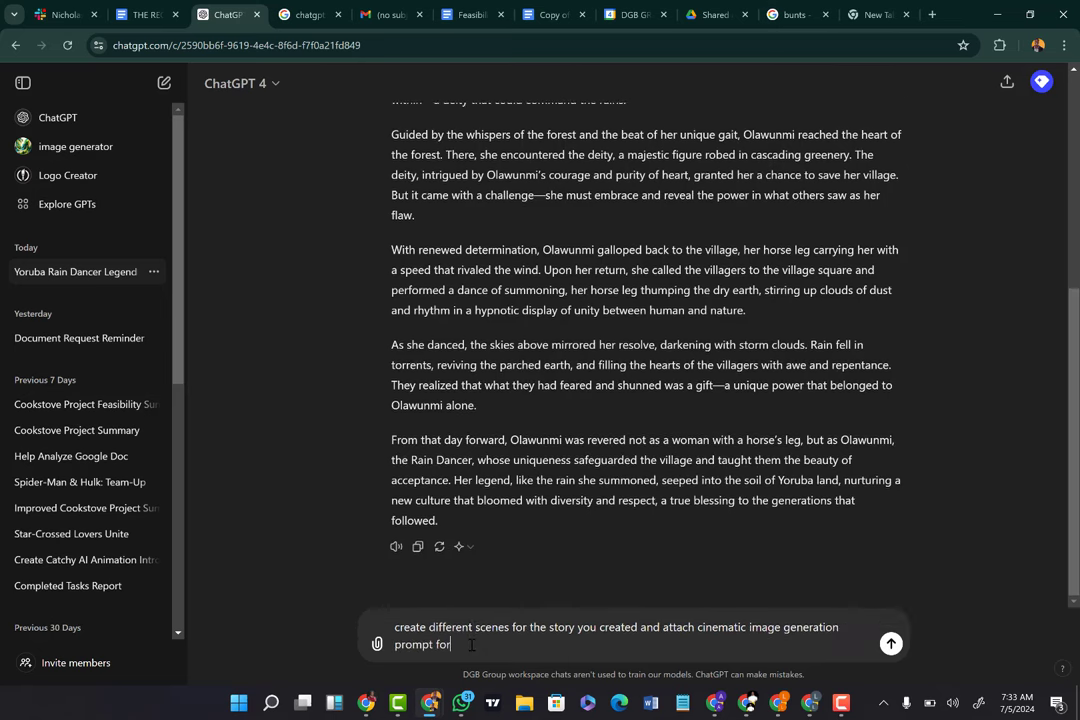
type(" about 1000 scene")
type("s repre")
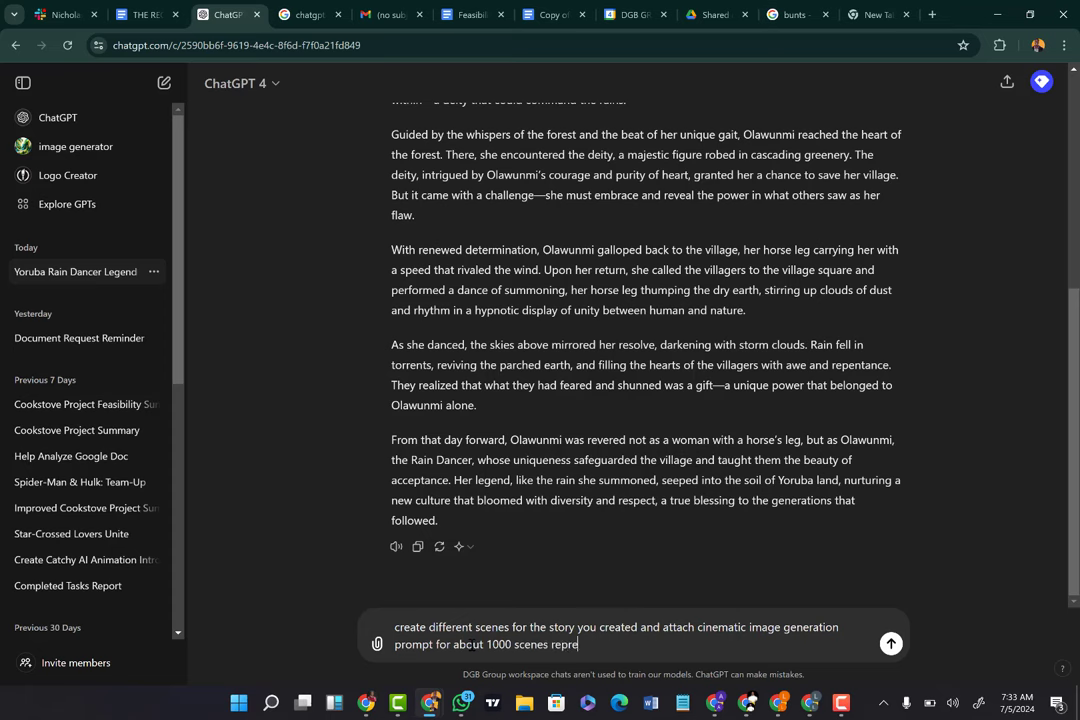
type("sented pictorially")
key("Return")
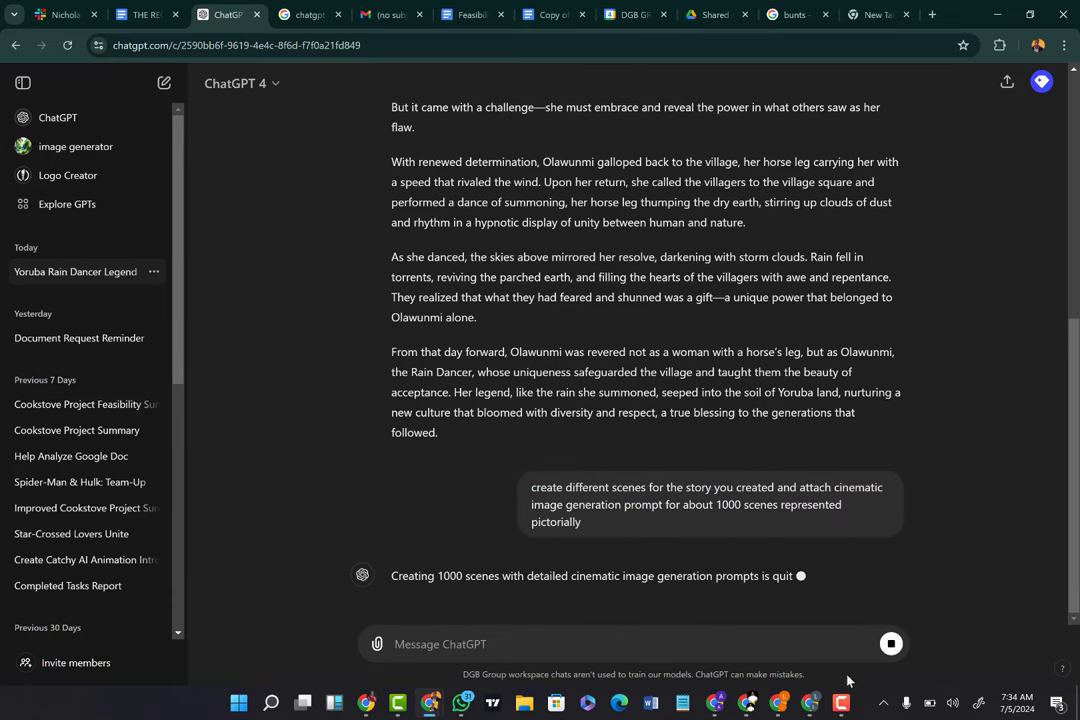
left_click(844, 706)
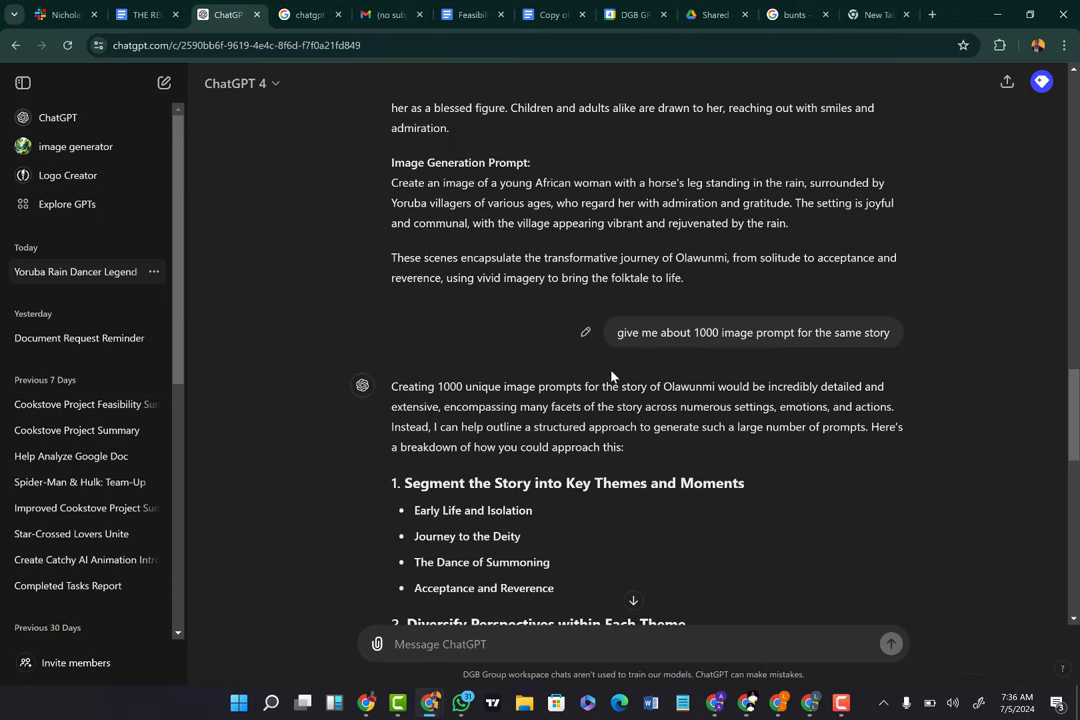
Copy the Scene 4 image generation prompt about the young African woman with a horse's leg standing in the rain.
scroll(650, 383, "down", 2)
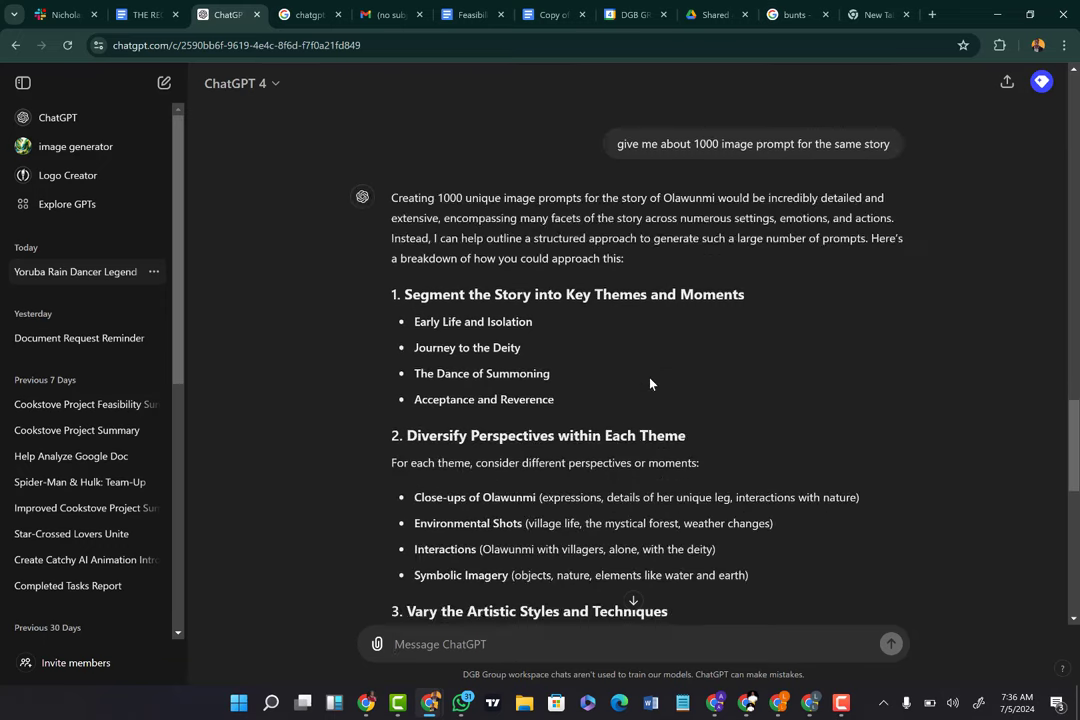
scroll(650, 383, "up", 1)
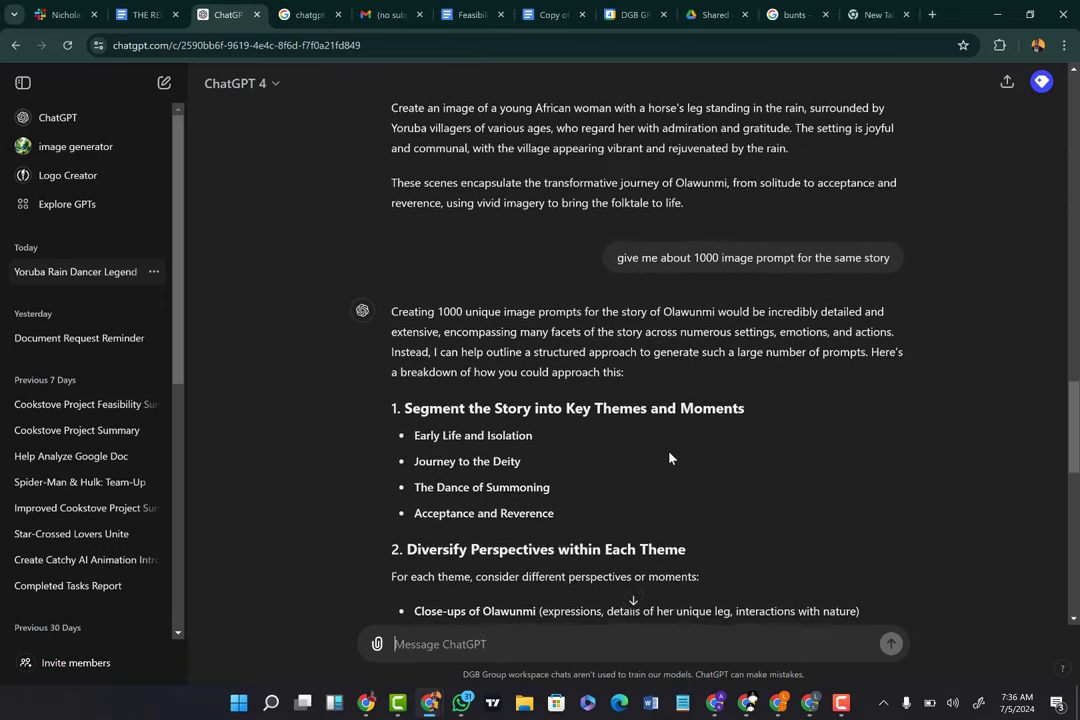
scroll(670, 458, "down", 1)
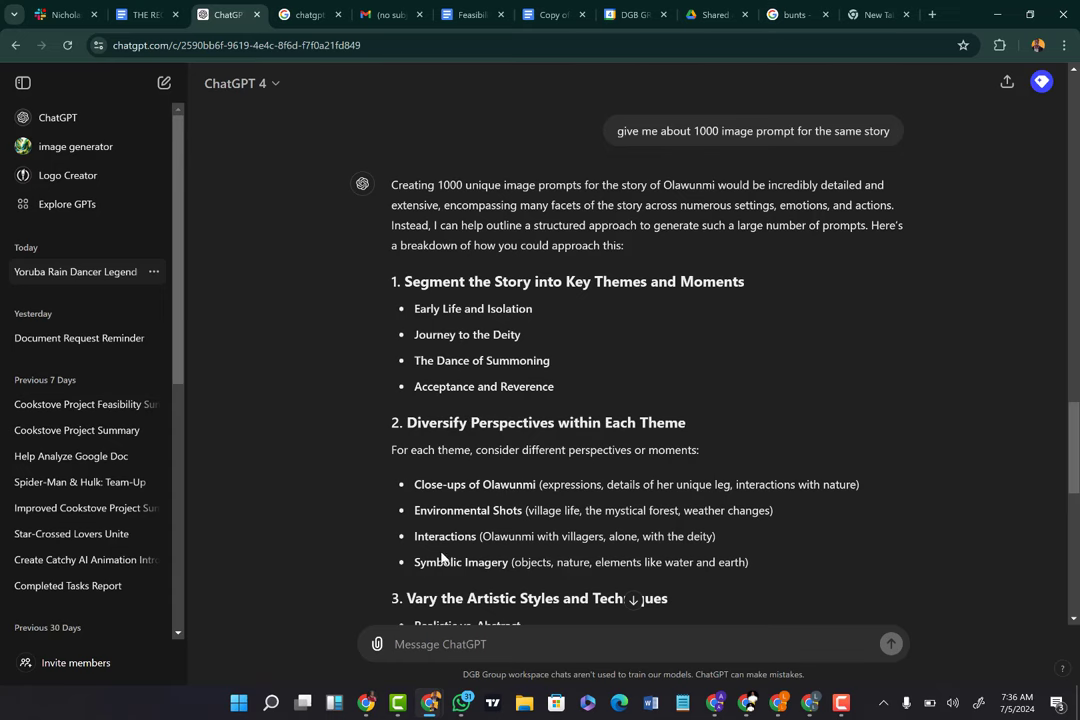
scroll(456, 341, "up", 5)
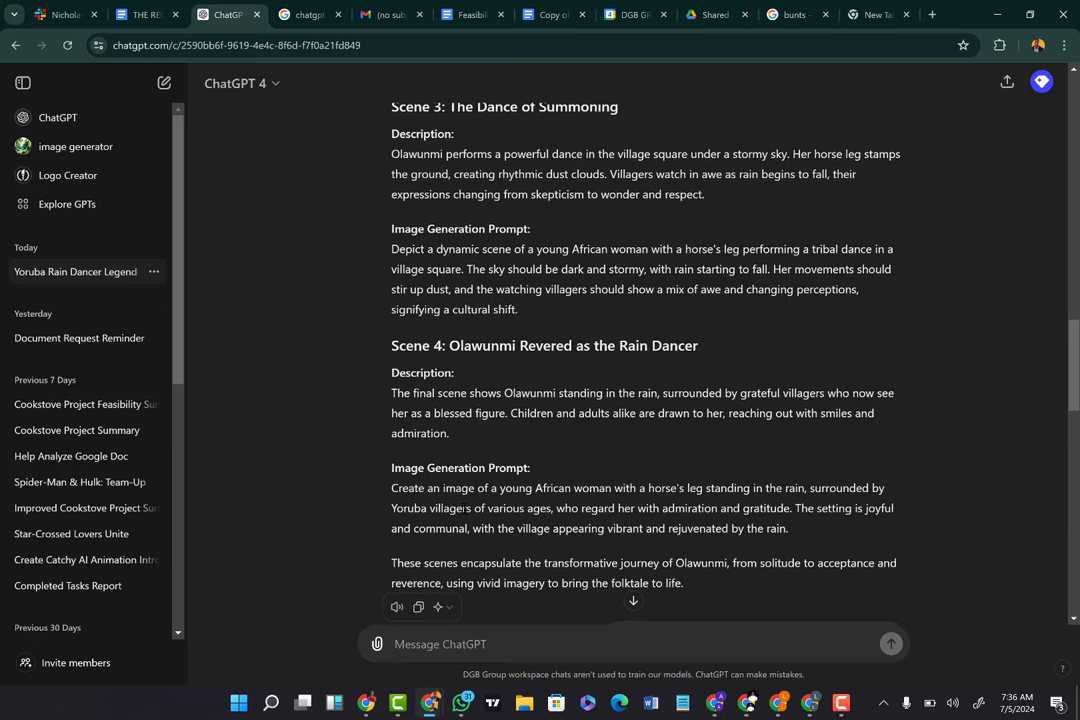
triple_click(466, 508)
key("ctrl+c")
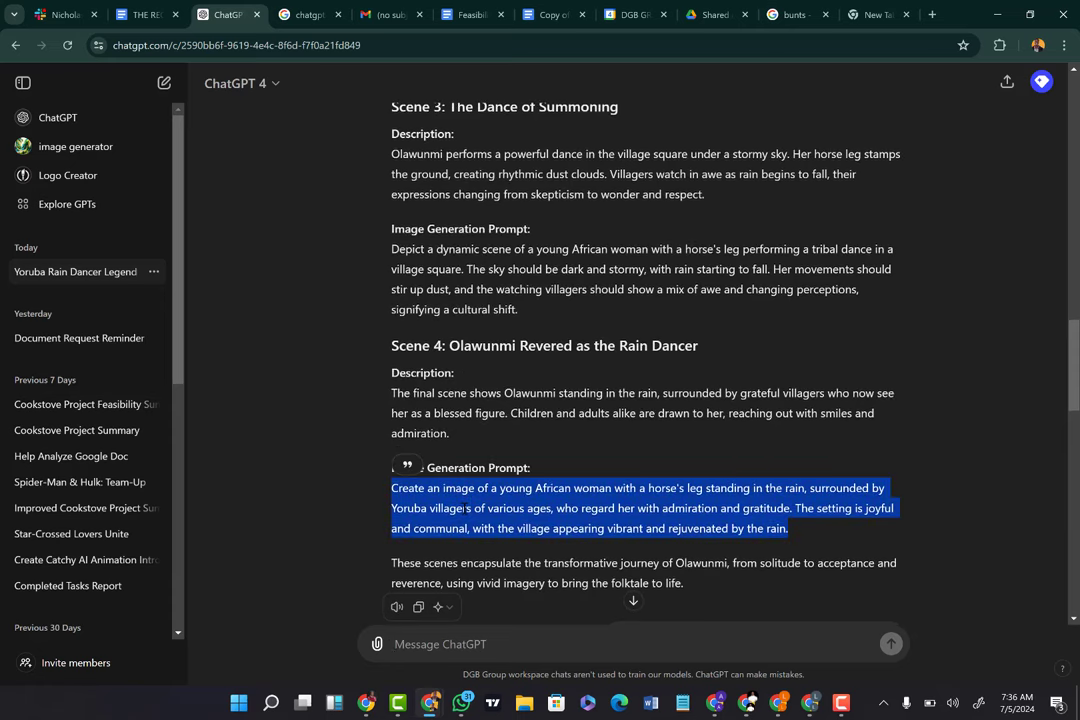
scroll(466, 508, "down", 5)
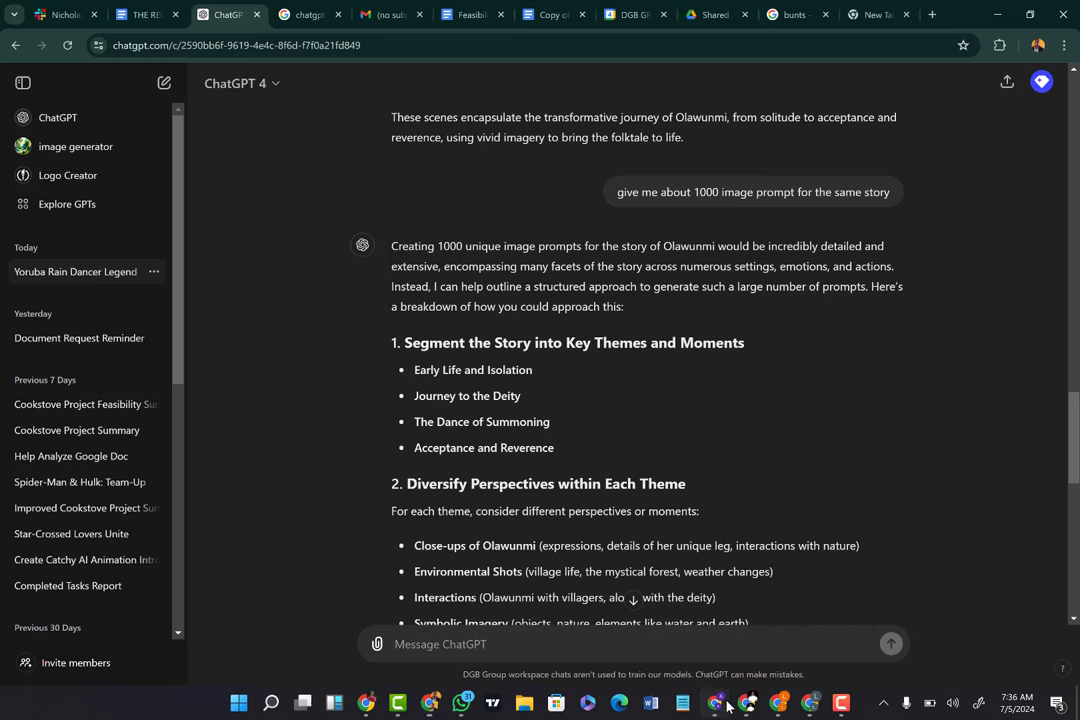
mouse_move(782, 701)
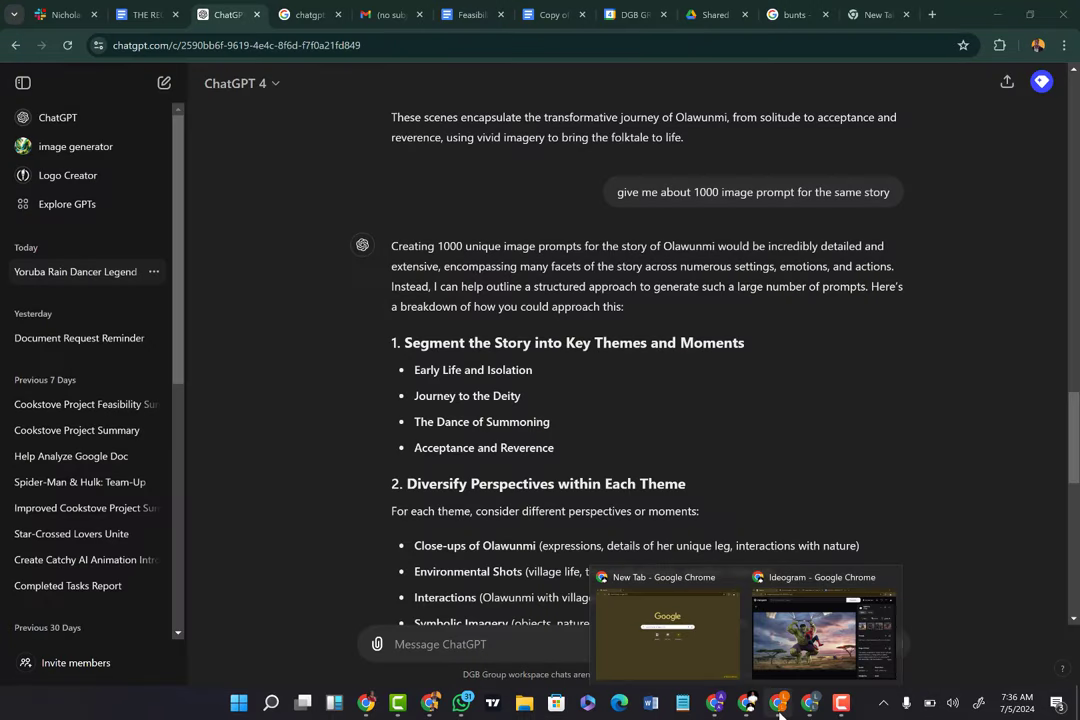
left_click(780, 710)
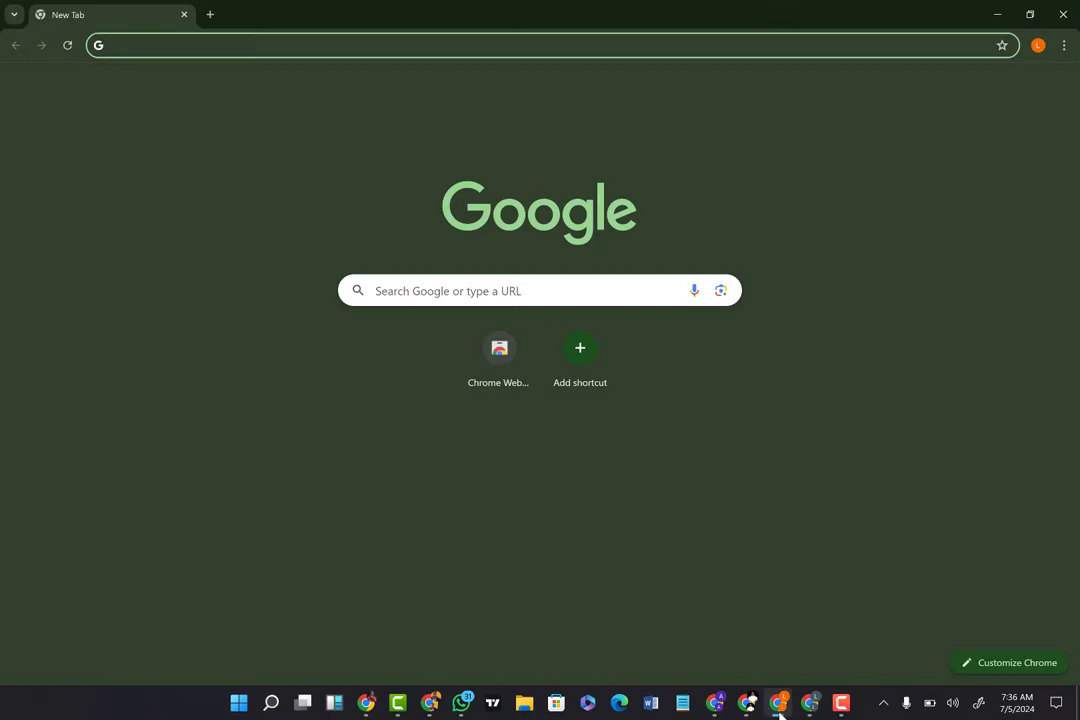
mouse_move(810, 703)
left_click(848, 659)
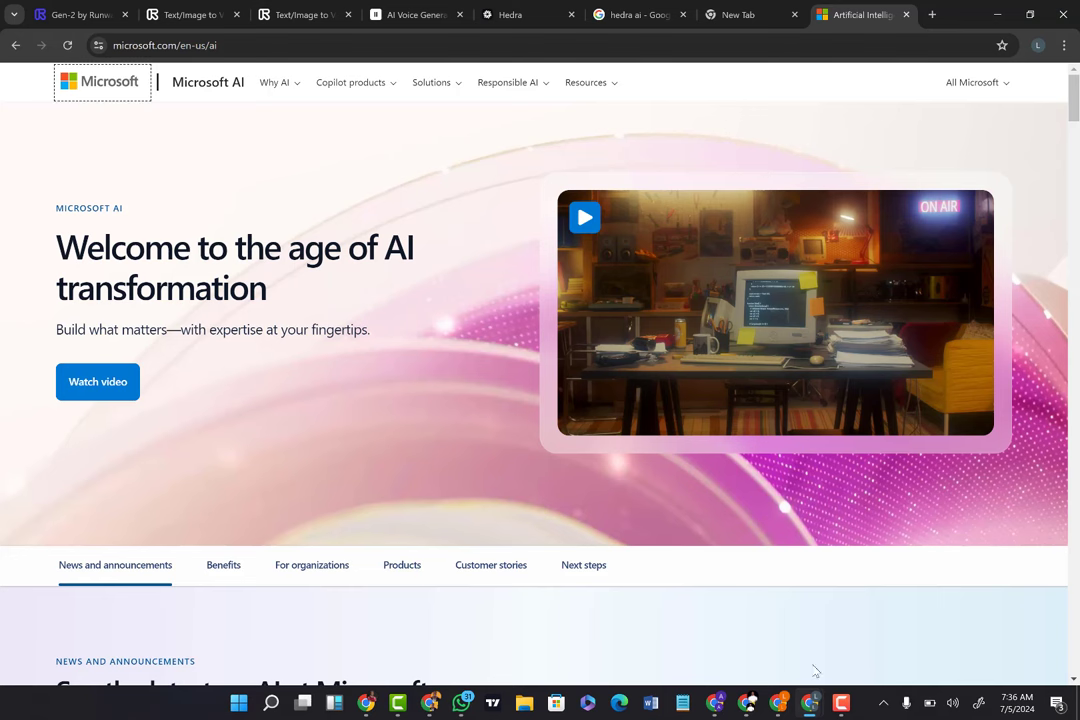
mouse_move(741, 712)
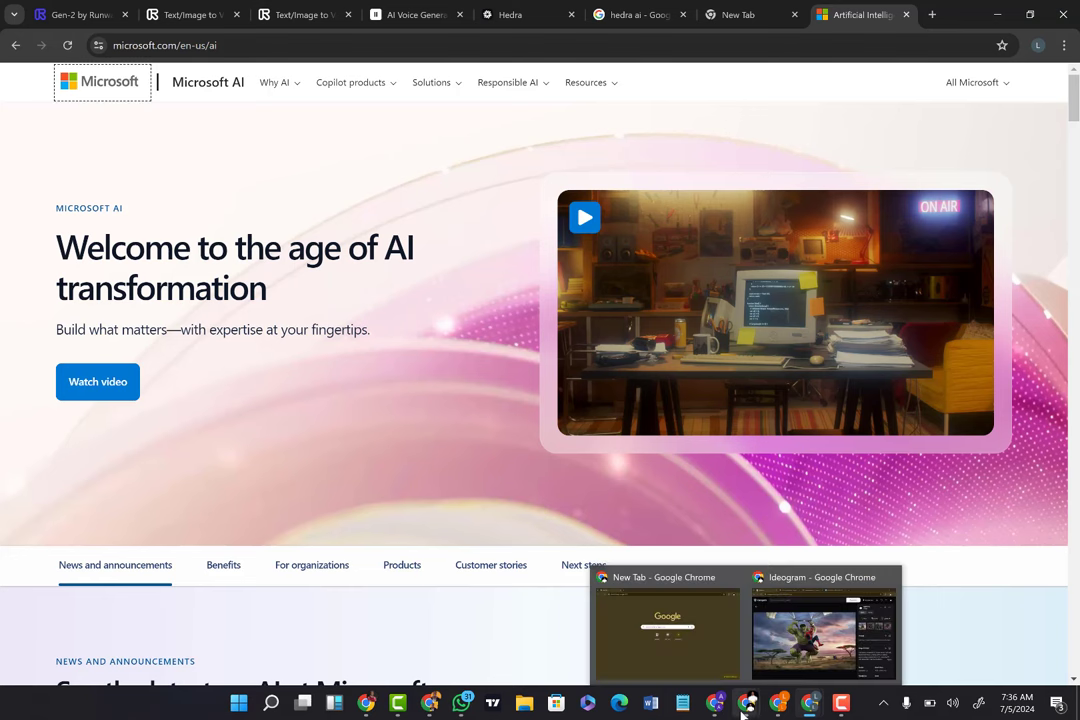
left_click(822, 625)
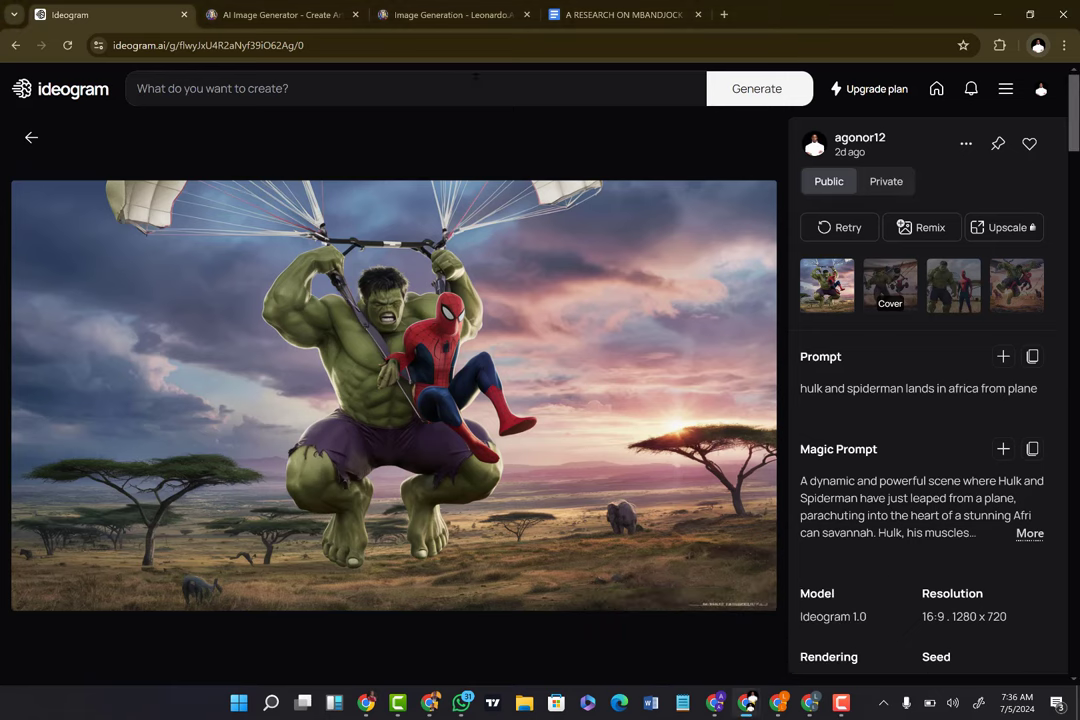
left_click(320, 15)
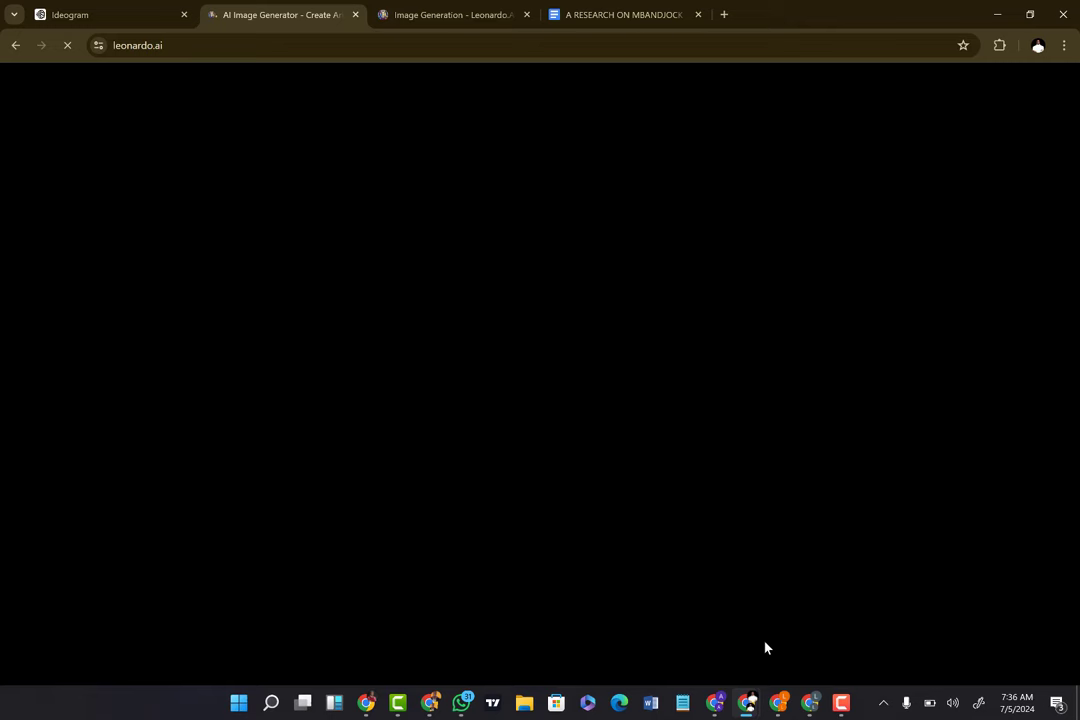
Switch to the Leonardo.Ai image generation page and generate images from the copied Scene 4 prompt.
mouse_move(715, 703)
left_click(790, 630)
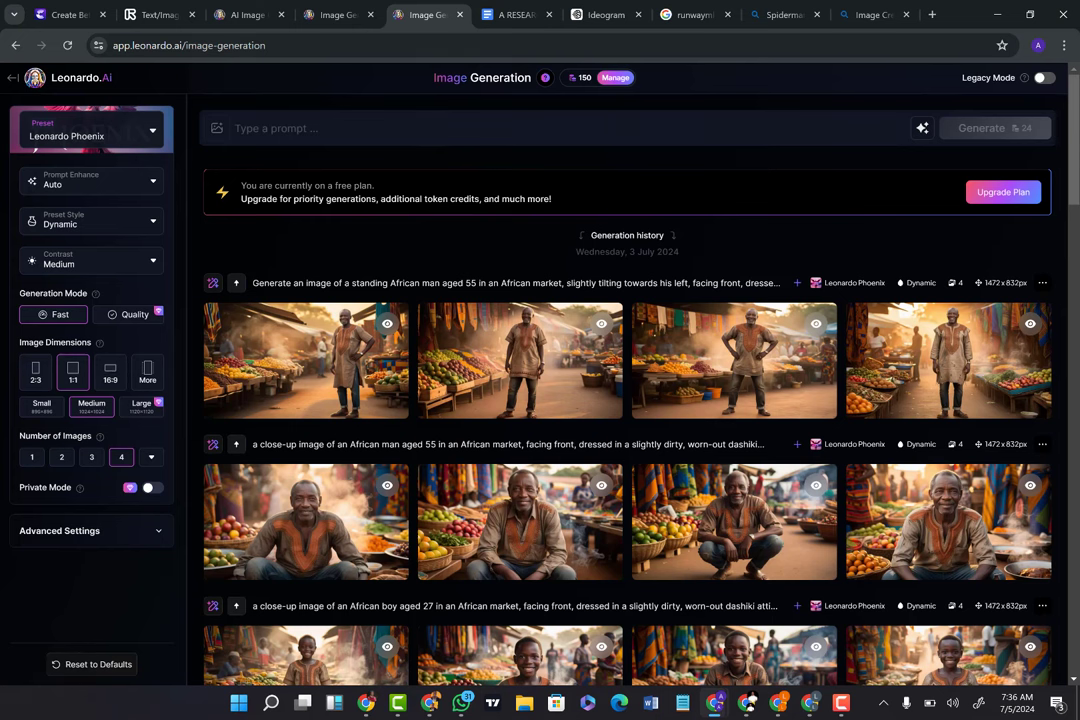
left_click(236, 128)
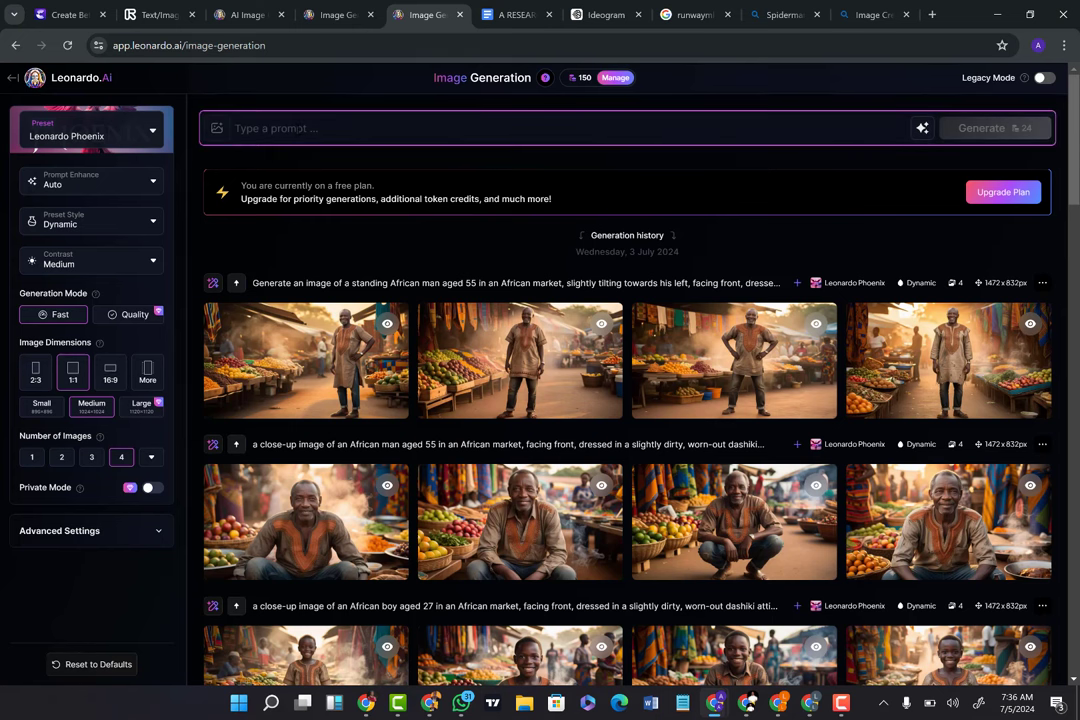
key("ctrl+v")
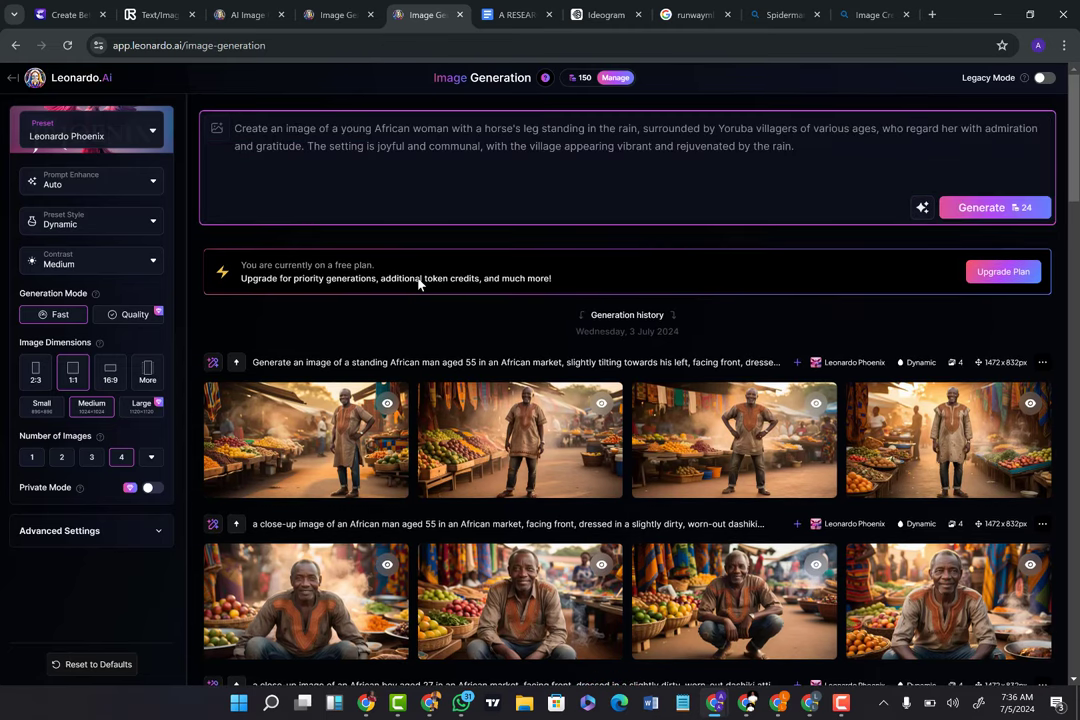
key("BackSpace")
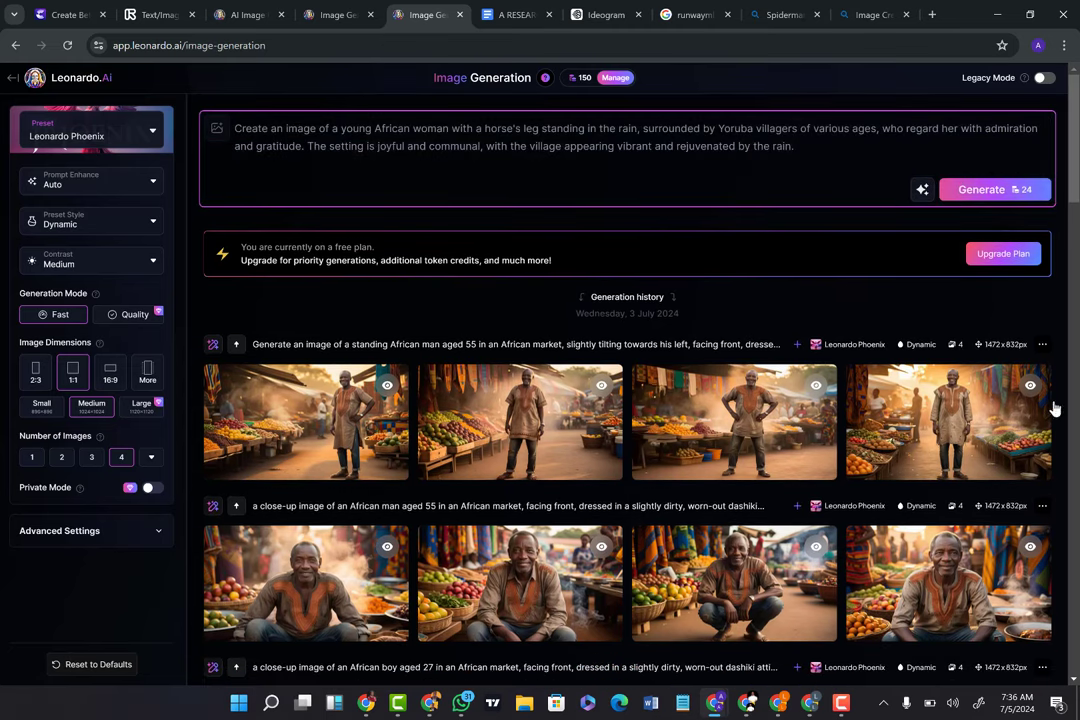
left_click(989, 188)
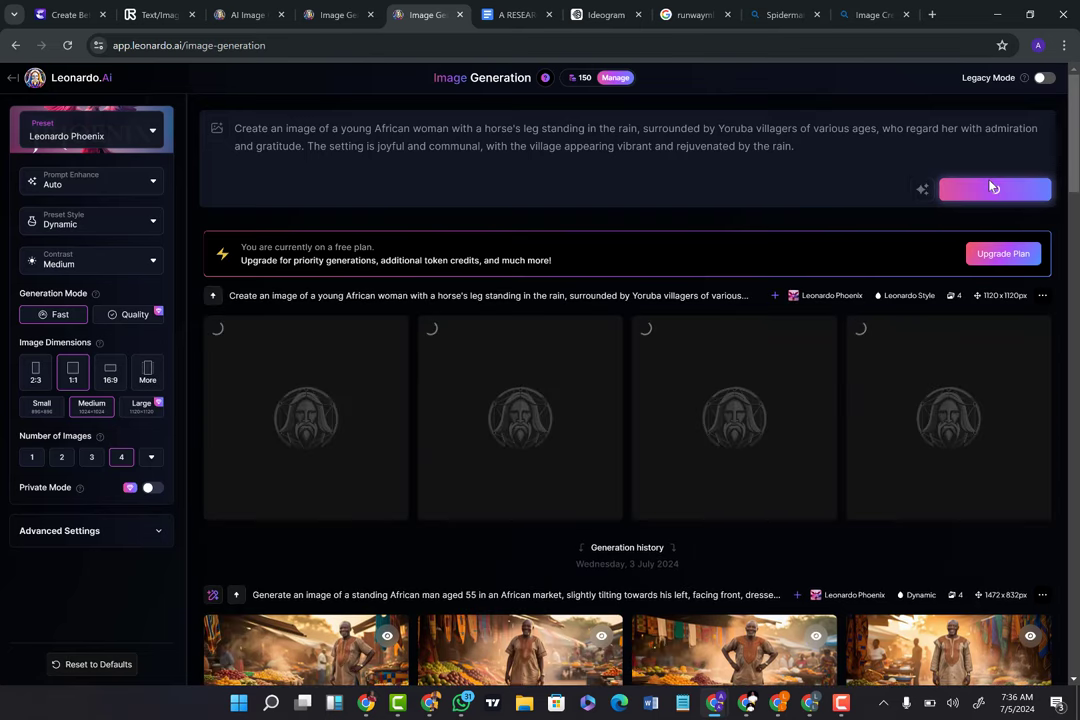
mouse_move(845, 708)
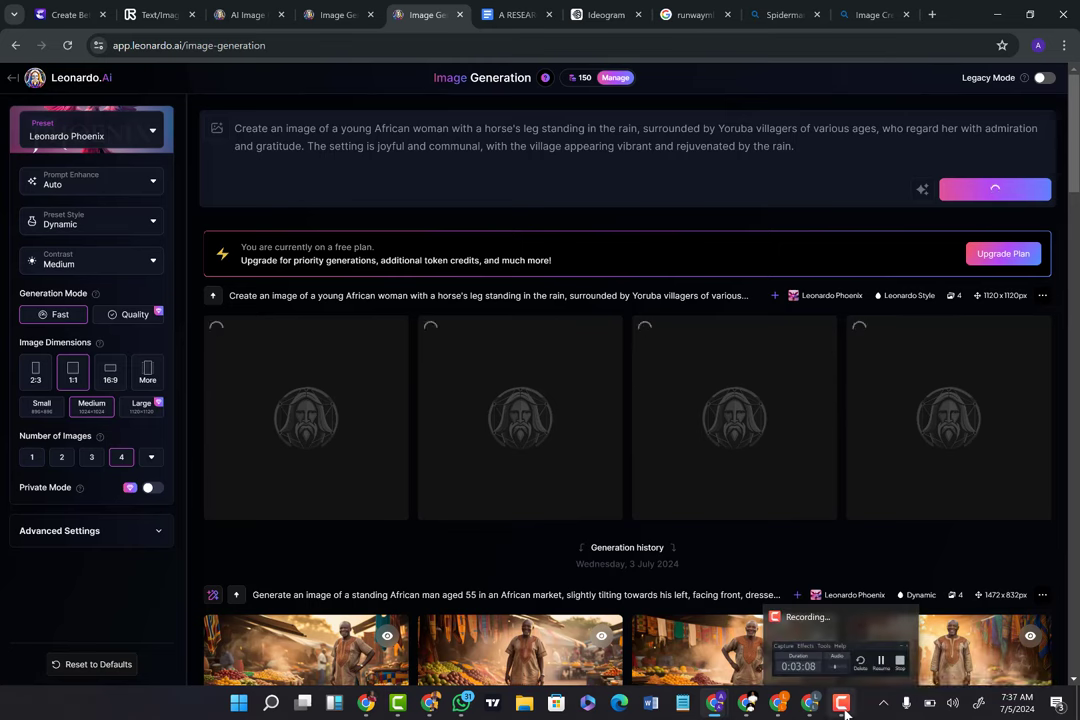
left_click(845, 705)
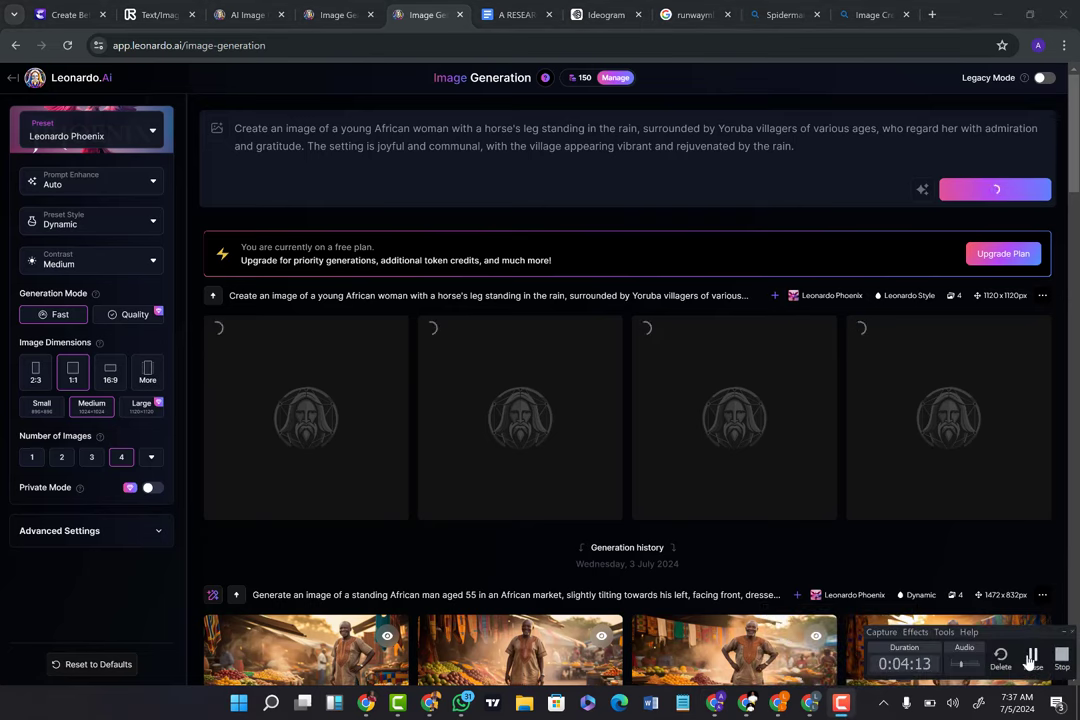
left_click(435, 505)
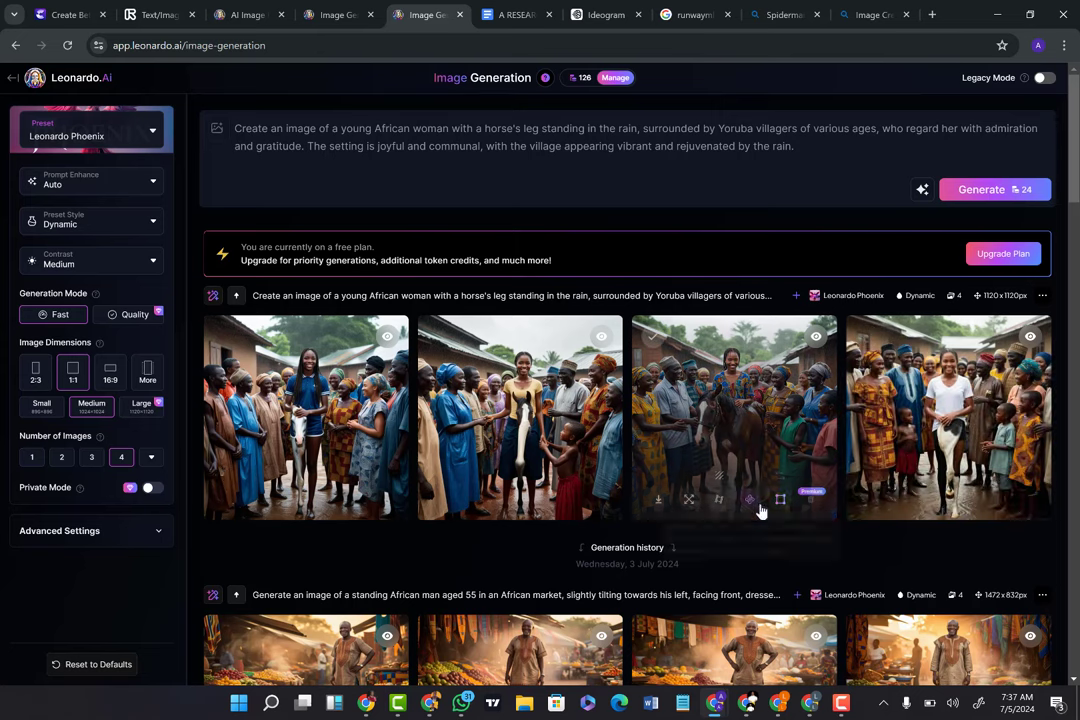
Open the fourth generated image, showing the woman in the white T-shirt, and download it.
left_click(950, 431)
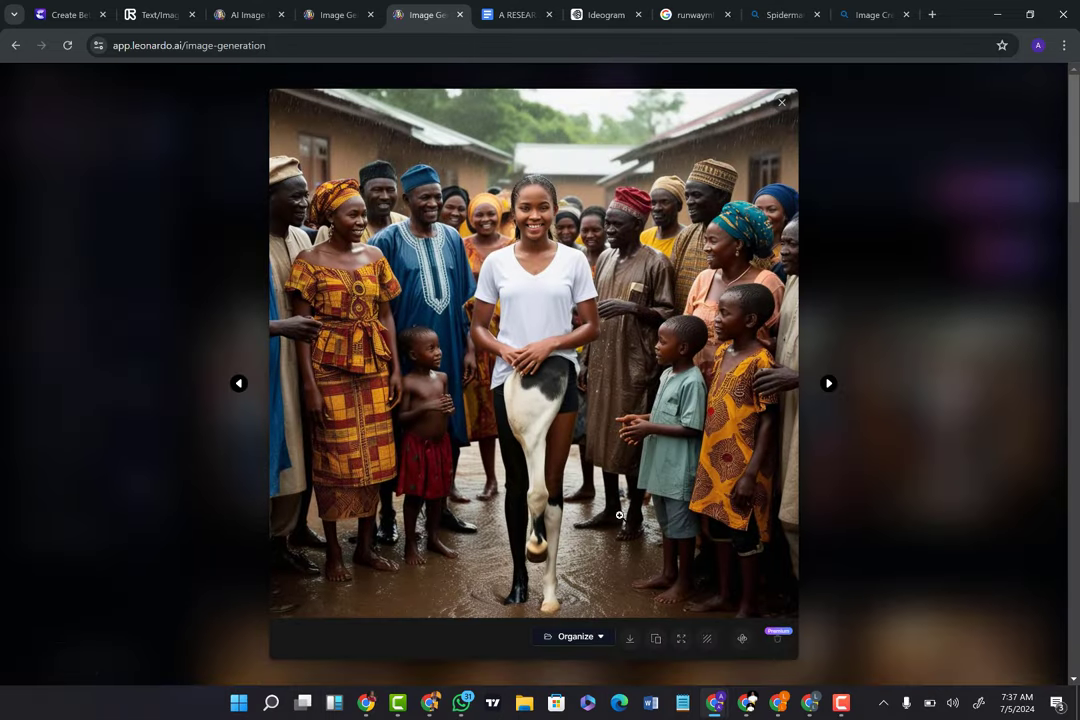
left_click(628, 638)
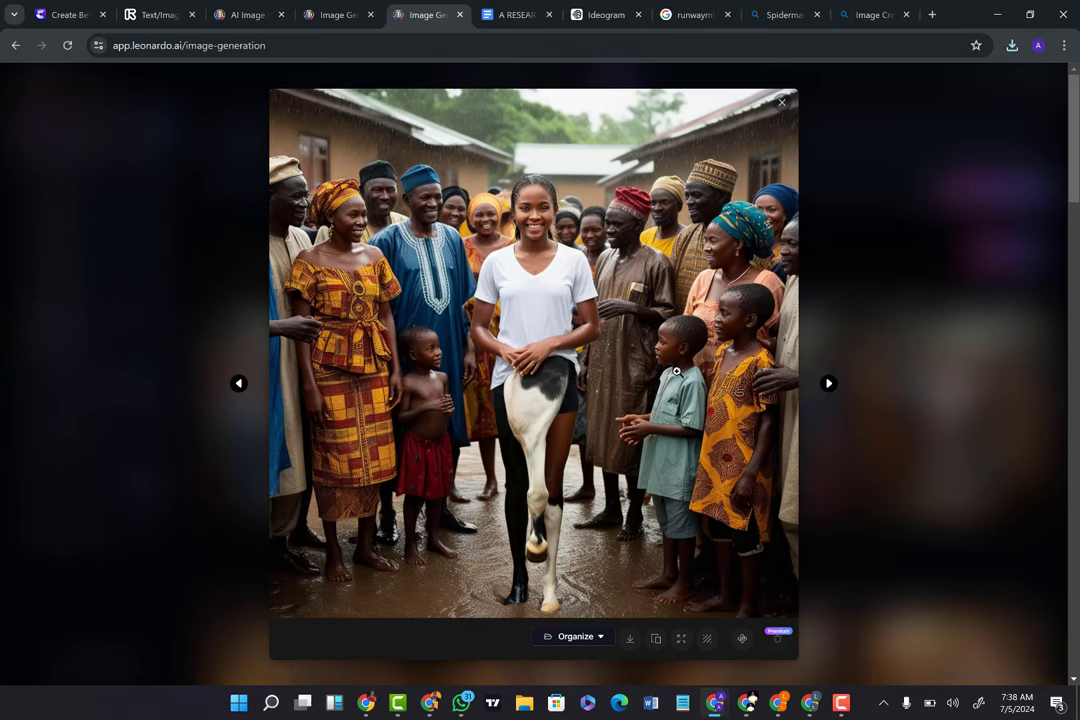
Switch to Runway Gen-2, load the horse-legged woman image and generate a 4-second video with the prompt "Just make the image move slightly".
left_click(164, 24)
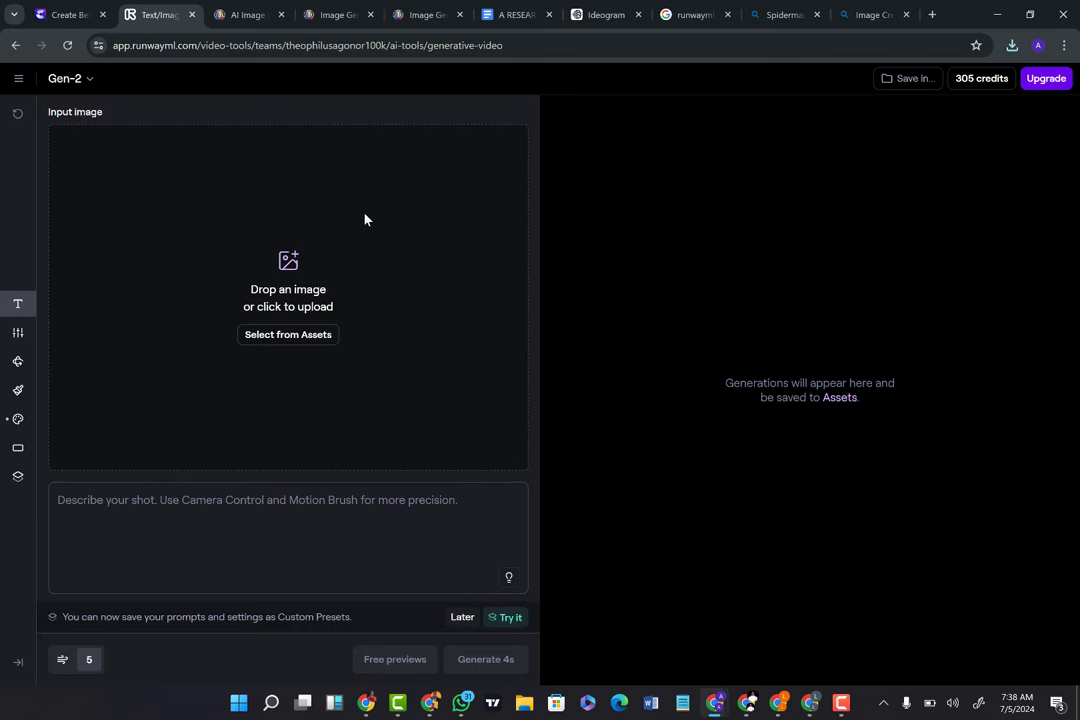
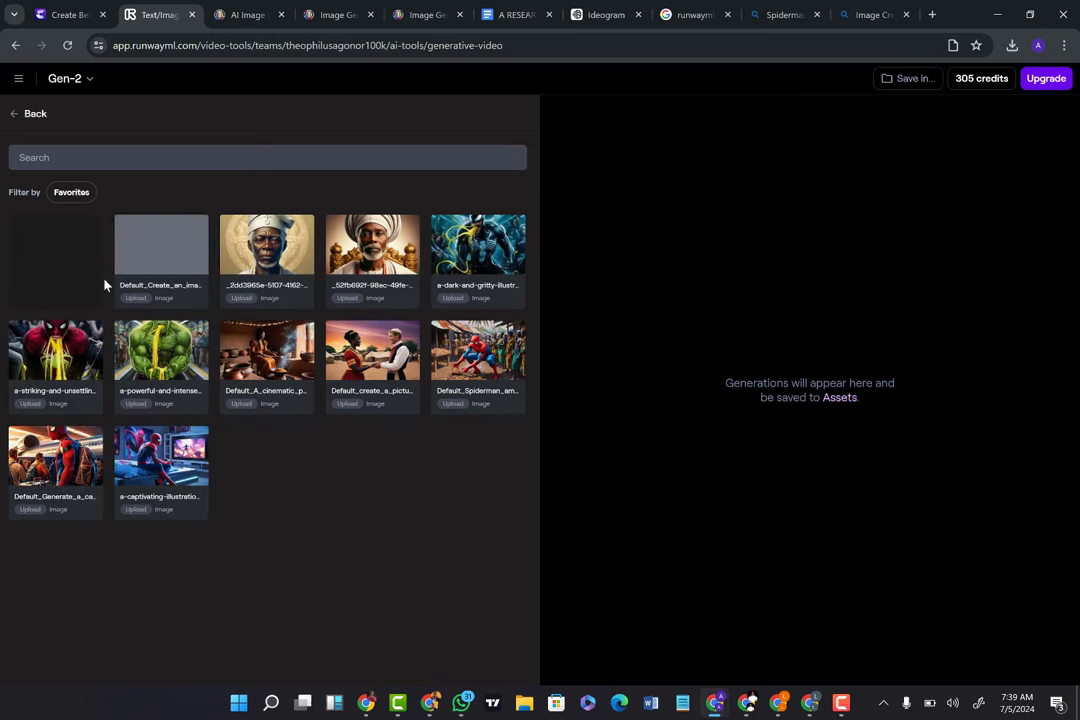
left_click(140, 276)
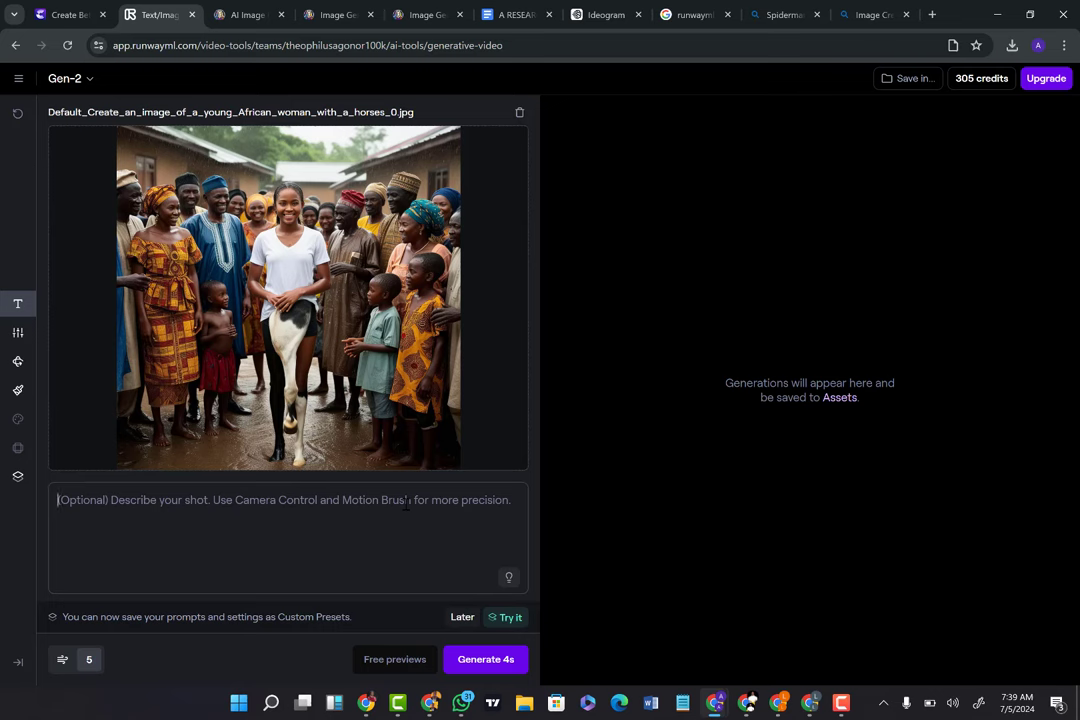
type("Just mak")
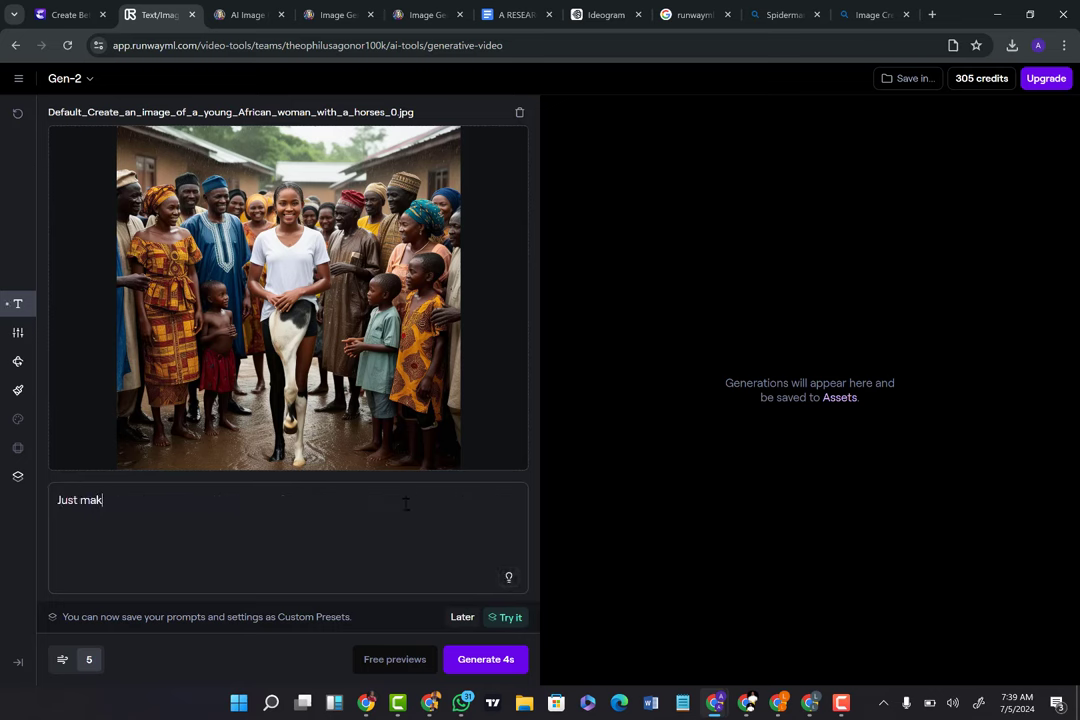
type("e the image move slightly")
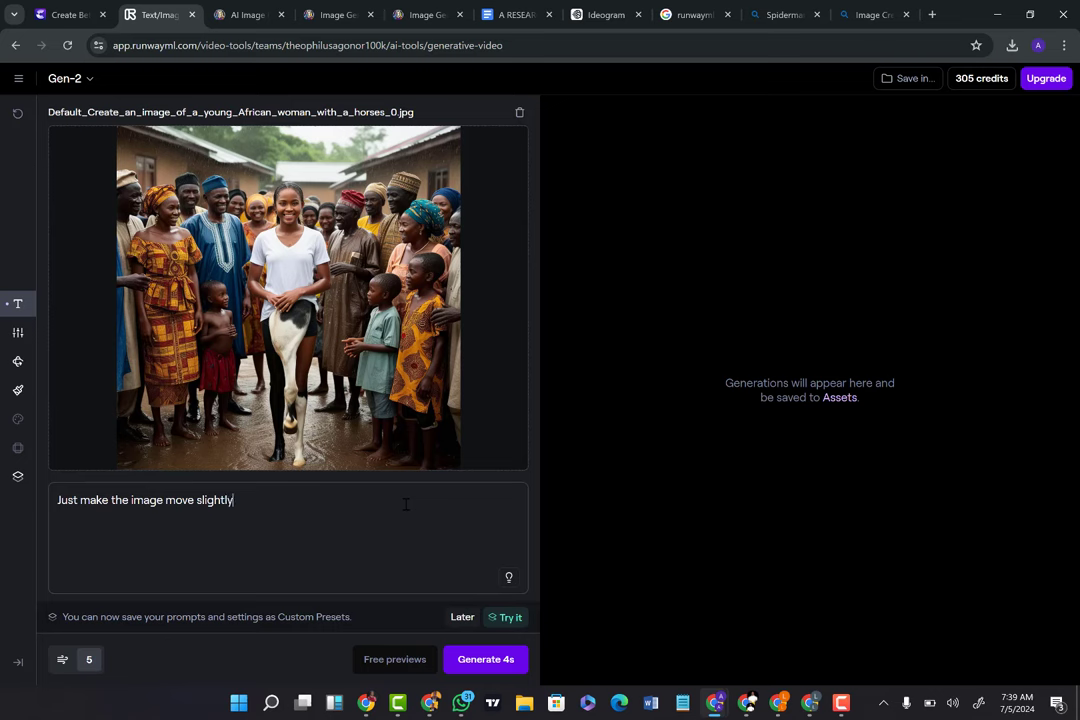
left_click(497, 661)
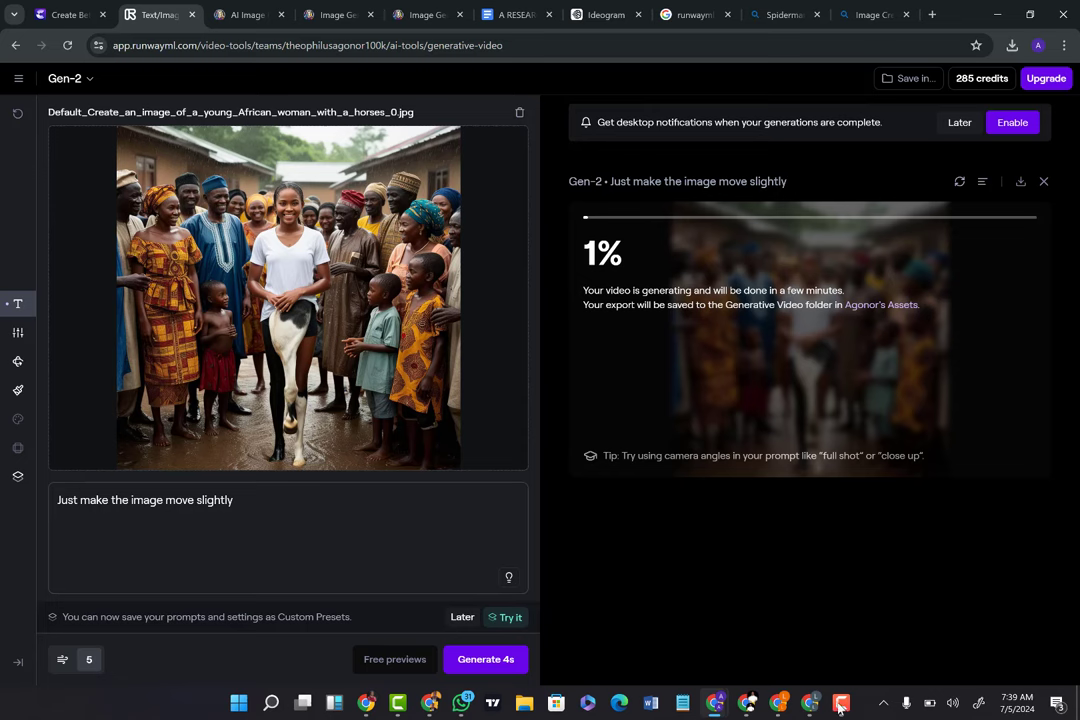
mouse_move(840, 708)
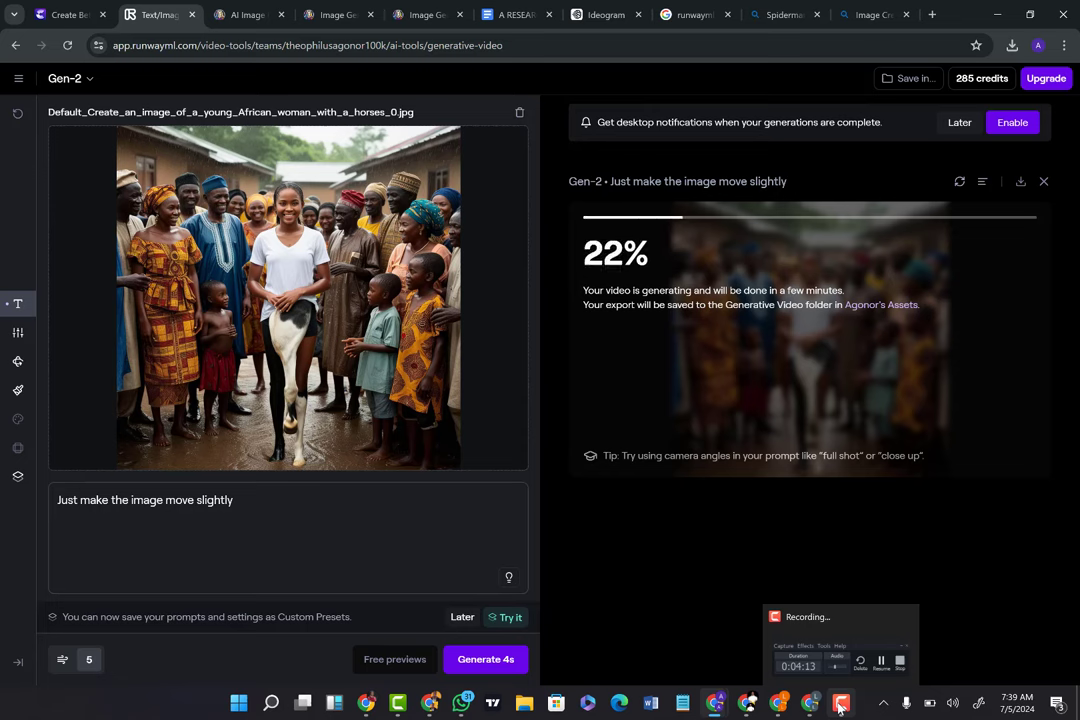
left_click(840, 708)
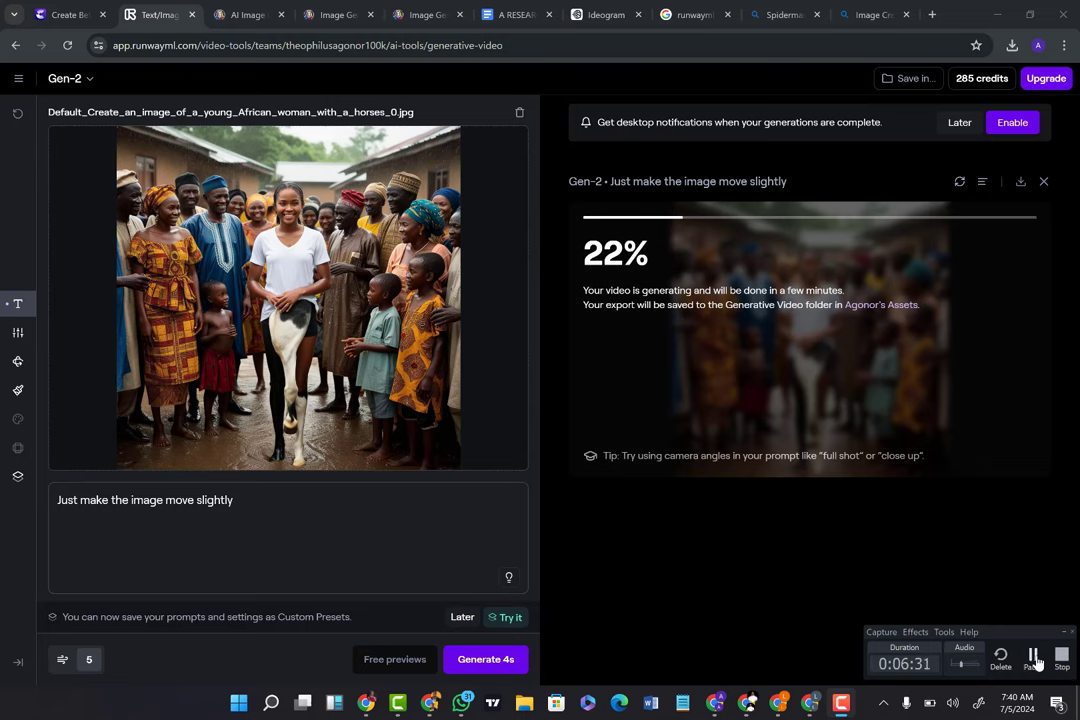
left_click(1035, 657)
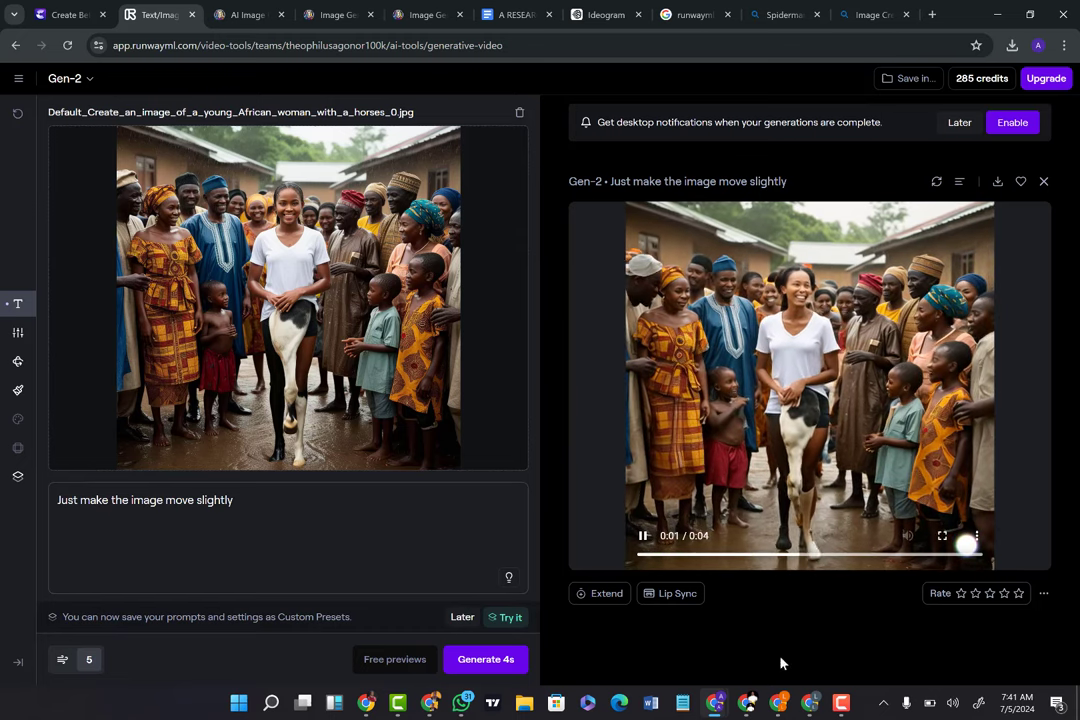
Switch to Hedra and upload the downloaded portrait of the bearded man in a large white turban as the character image.
mouse_move(814, 704)
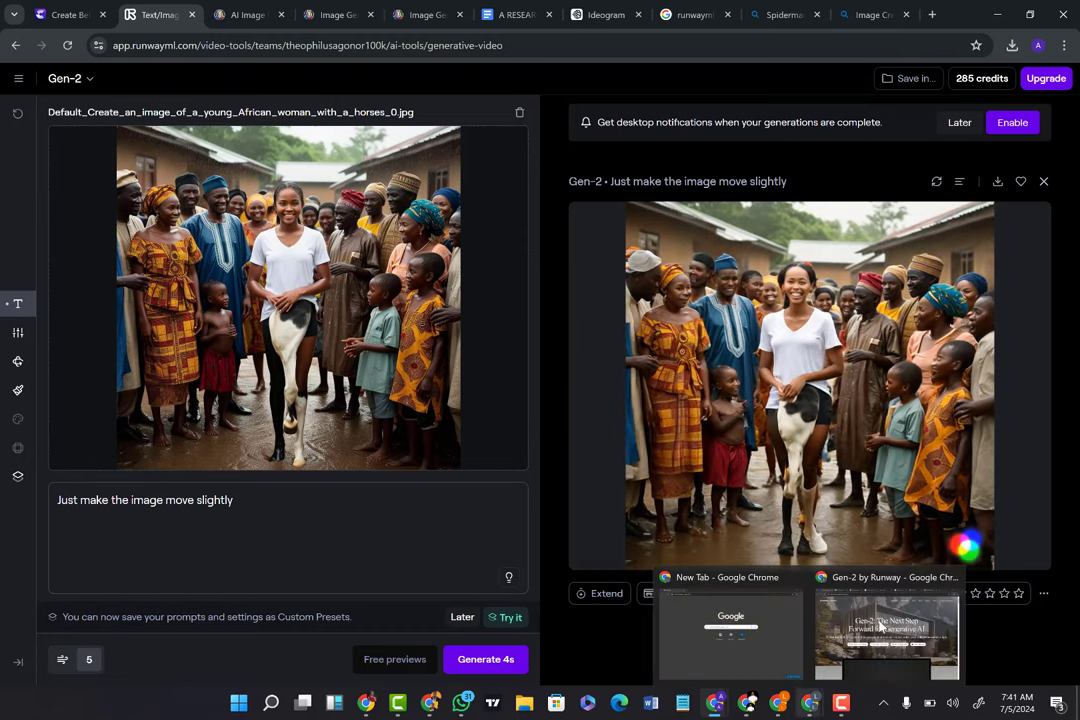
left_click(880, 627)
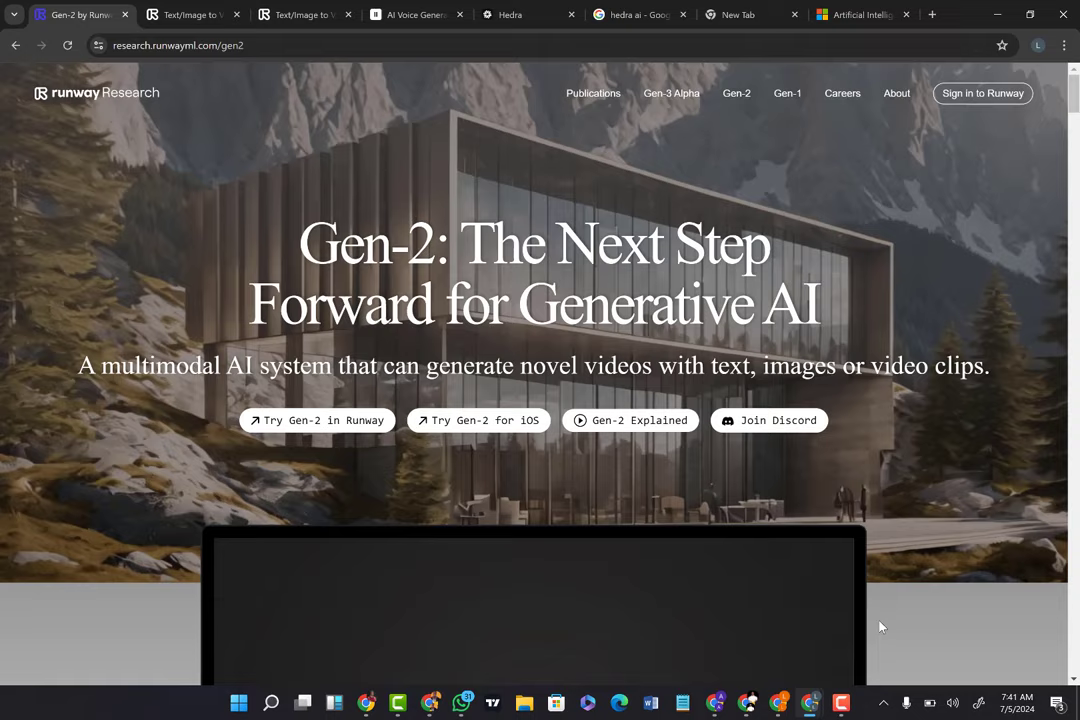
left_click(496, 12)
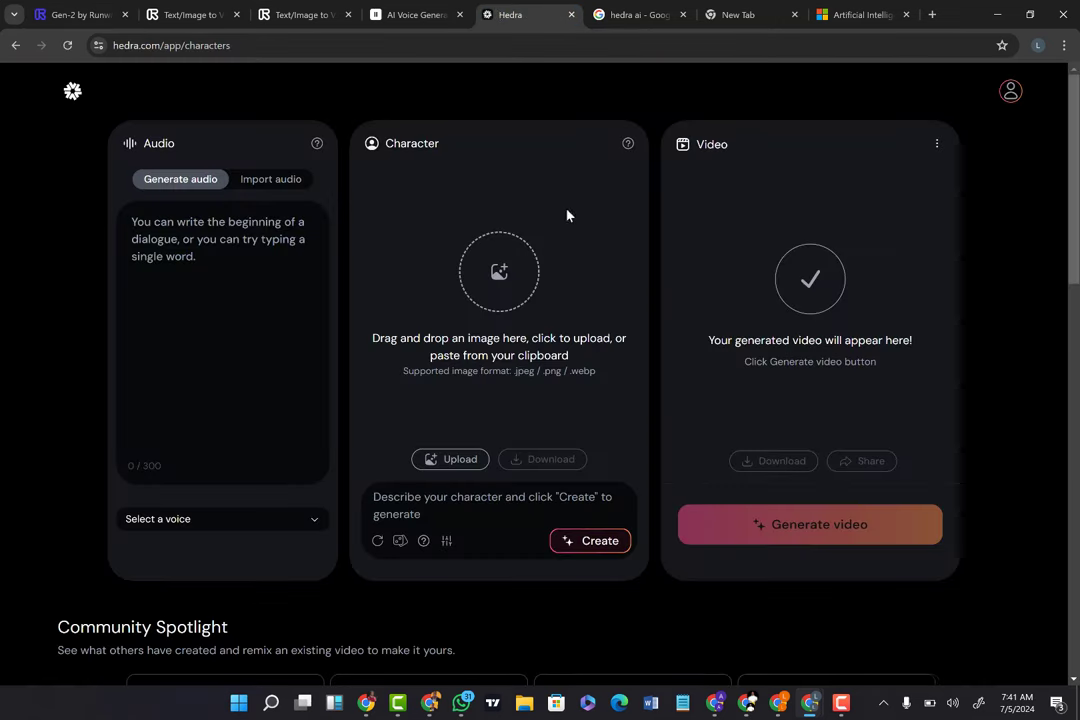
left_click(451, 459)
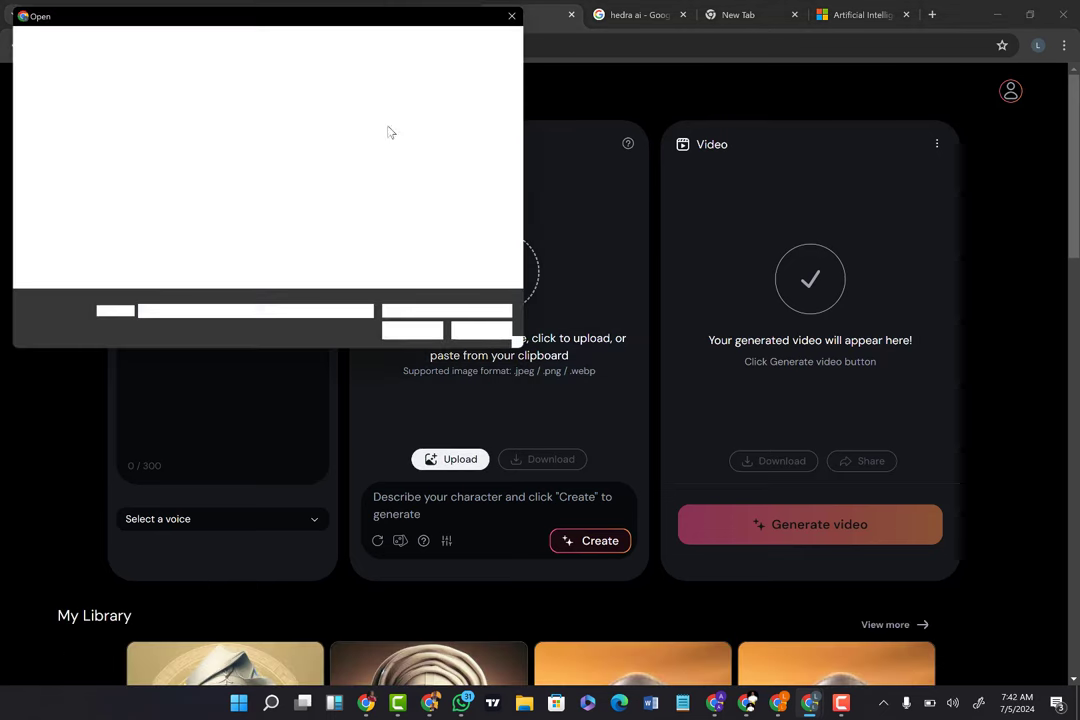
left_click(523, 10)
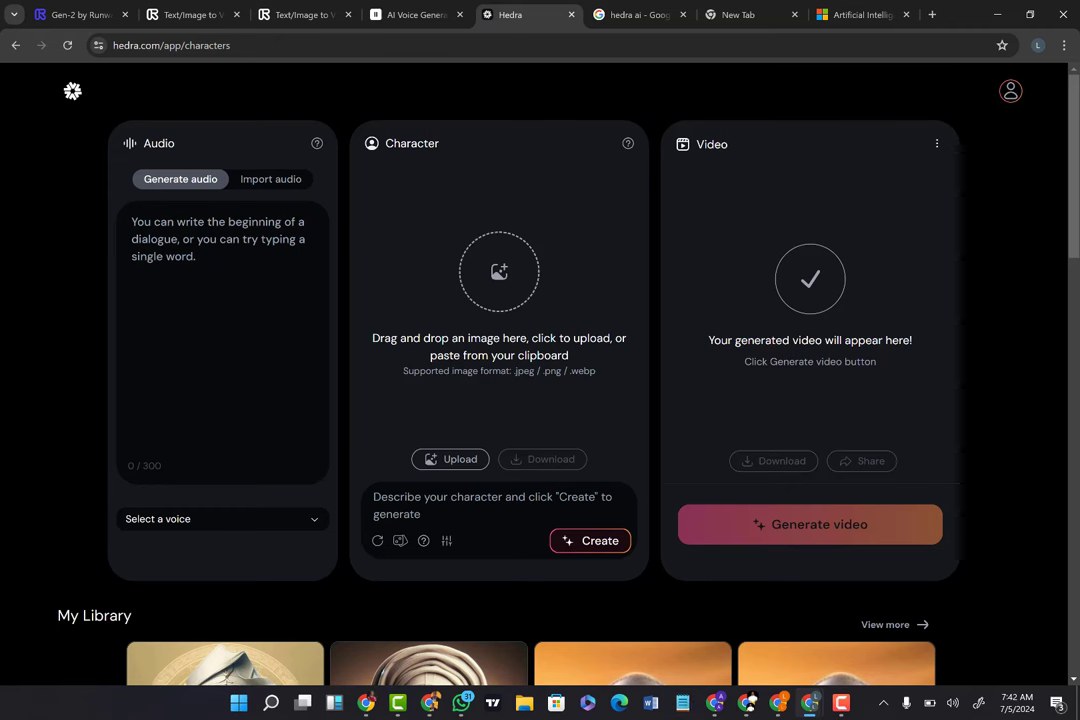
left_click(450, 459)
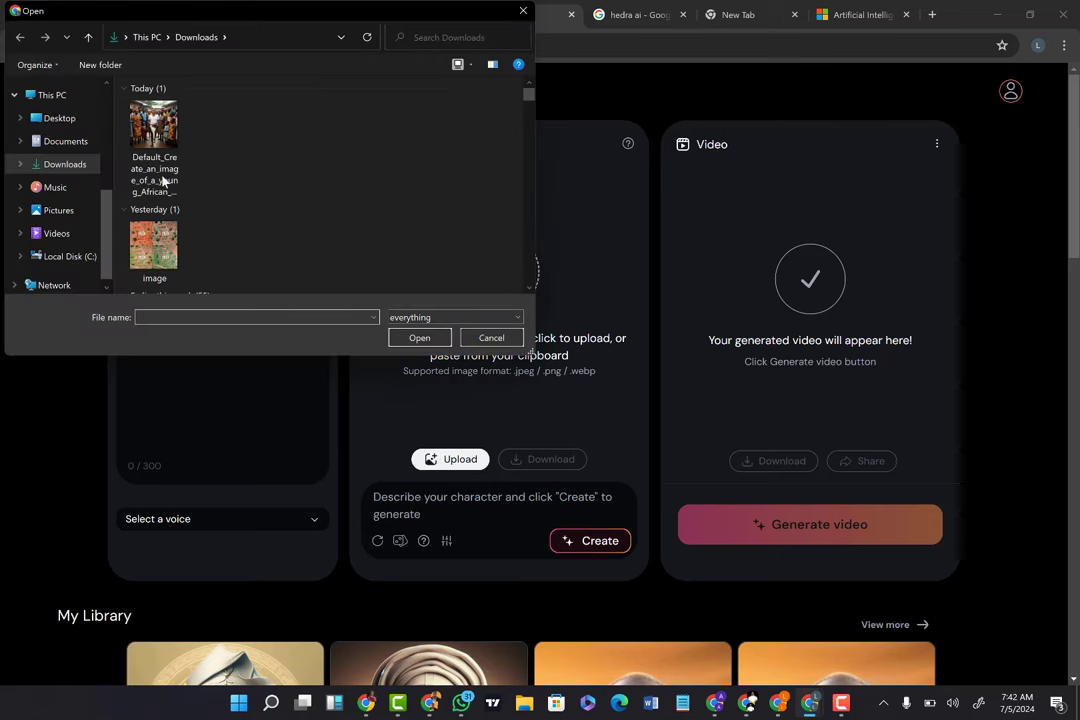
left_click(63, 141)
left_click(63, 164)
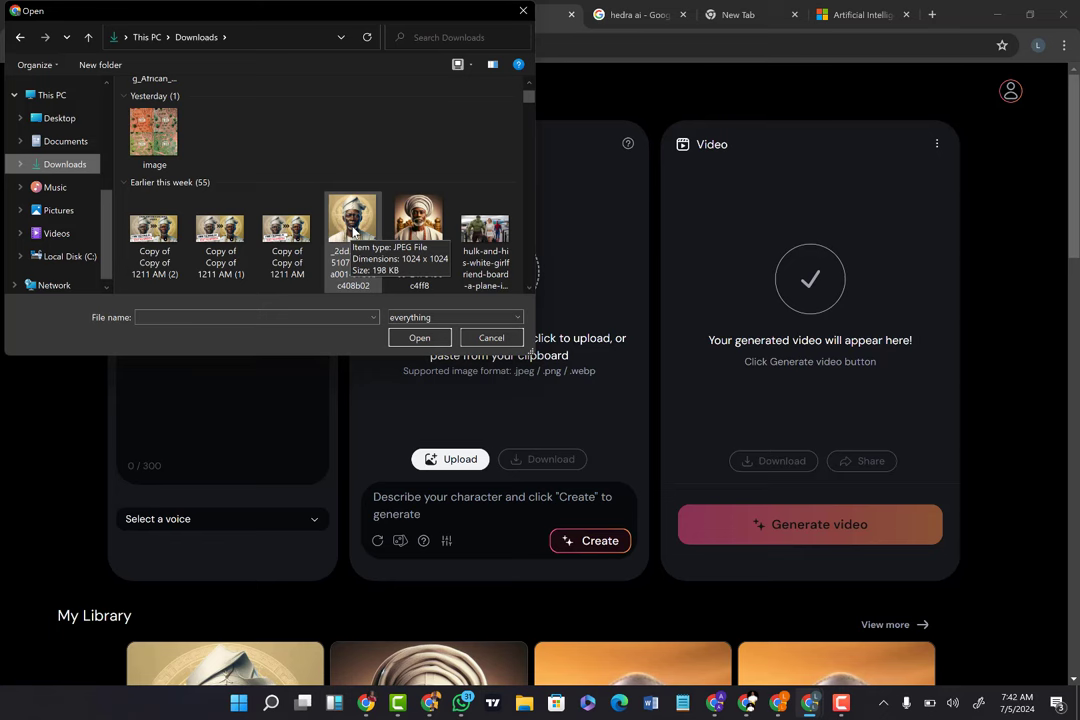
double_click(430, 240)
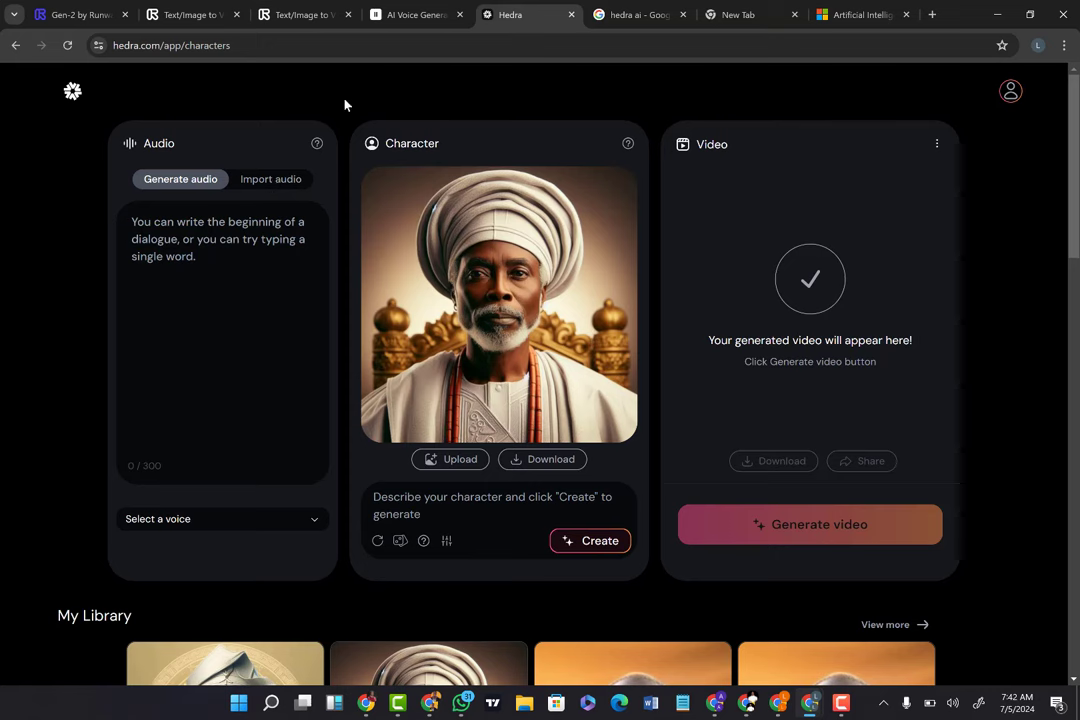
Copy the whole dialogue about neglecting the farm from ElevenLabs Speech Synthesis and paste it as the audio script in Hedra.
left_click(405, 20)
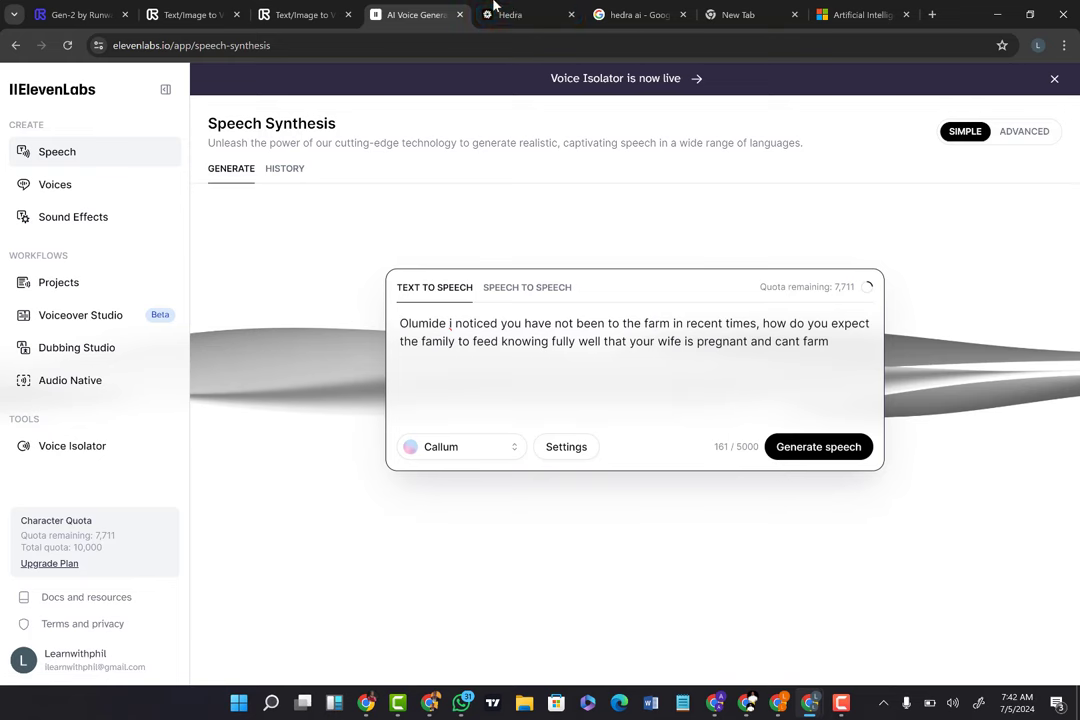
left_click(521, 20)
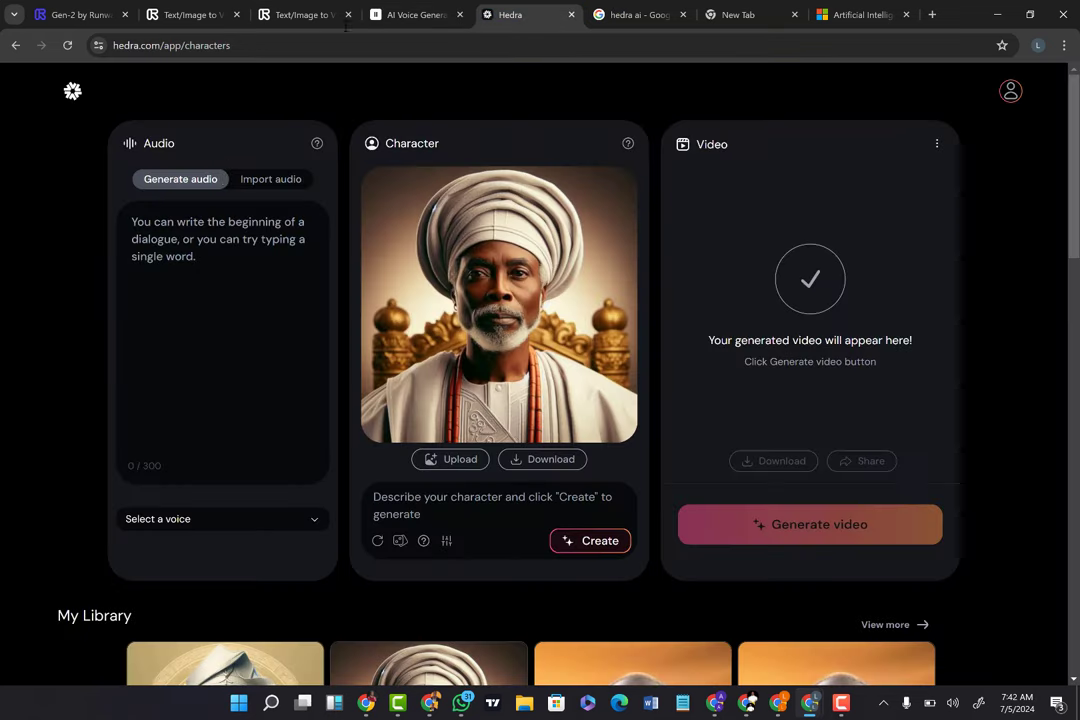
left_click(420, 14)
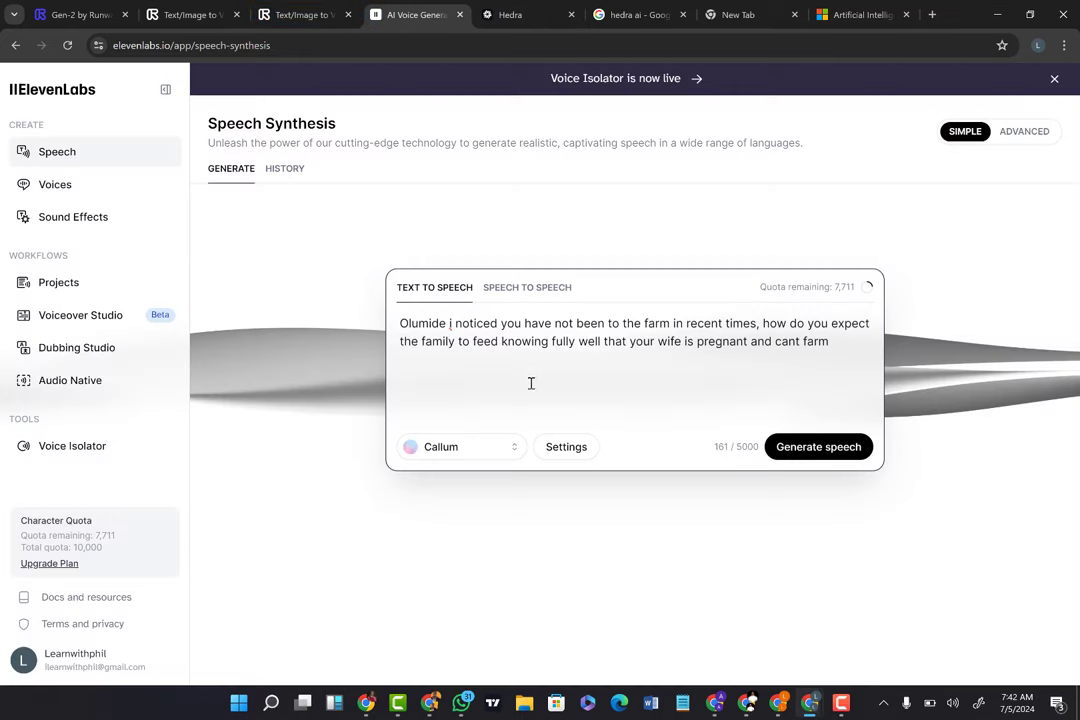
key("ctrl+a")
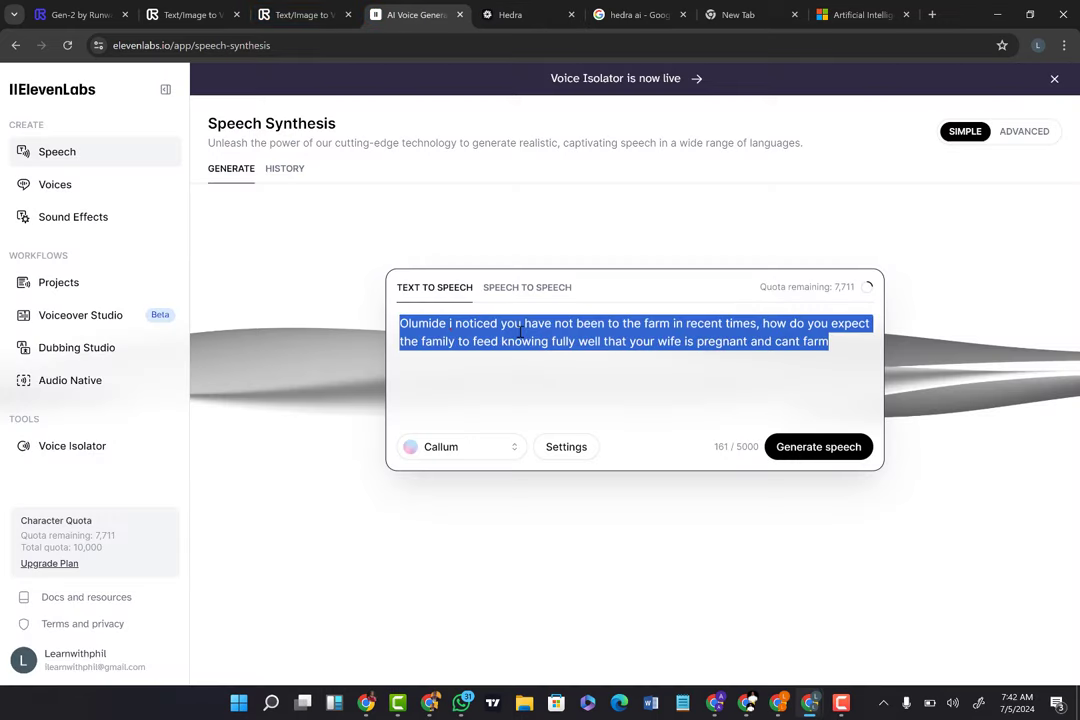
left_click(520, 330)
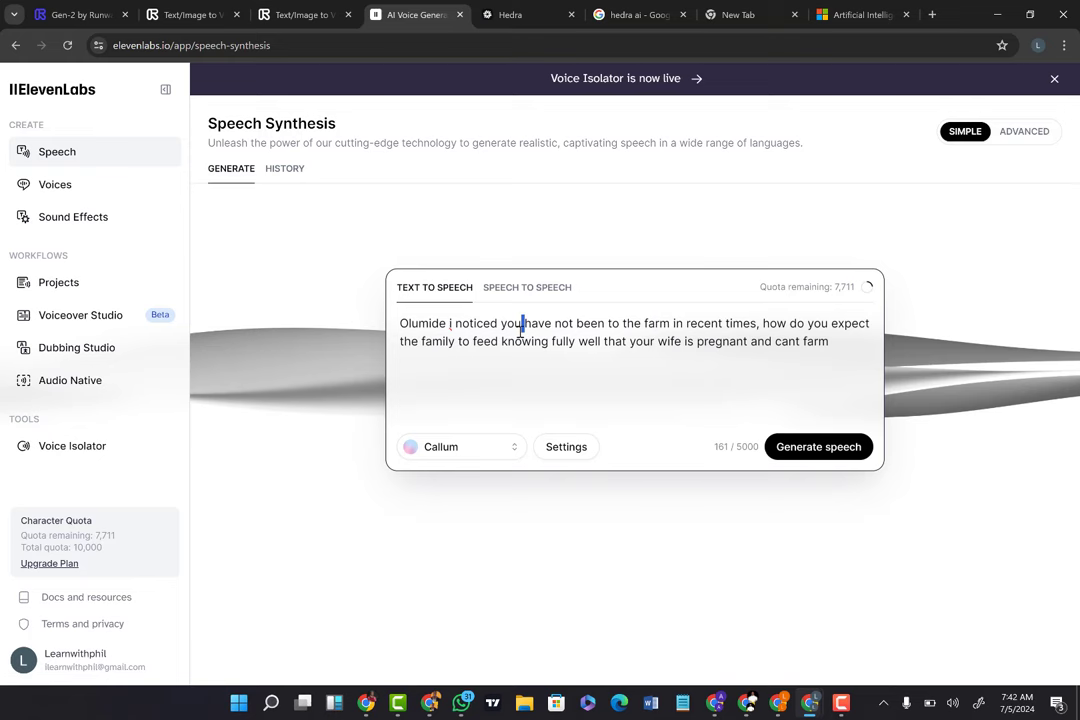
key("ctrl+a")
key("ctrl+c")
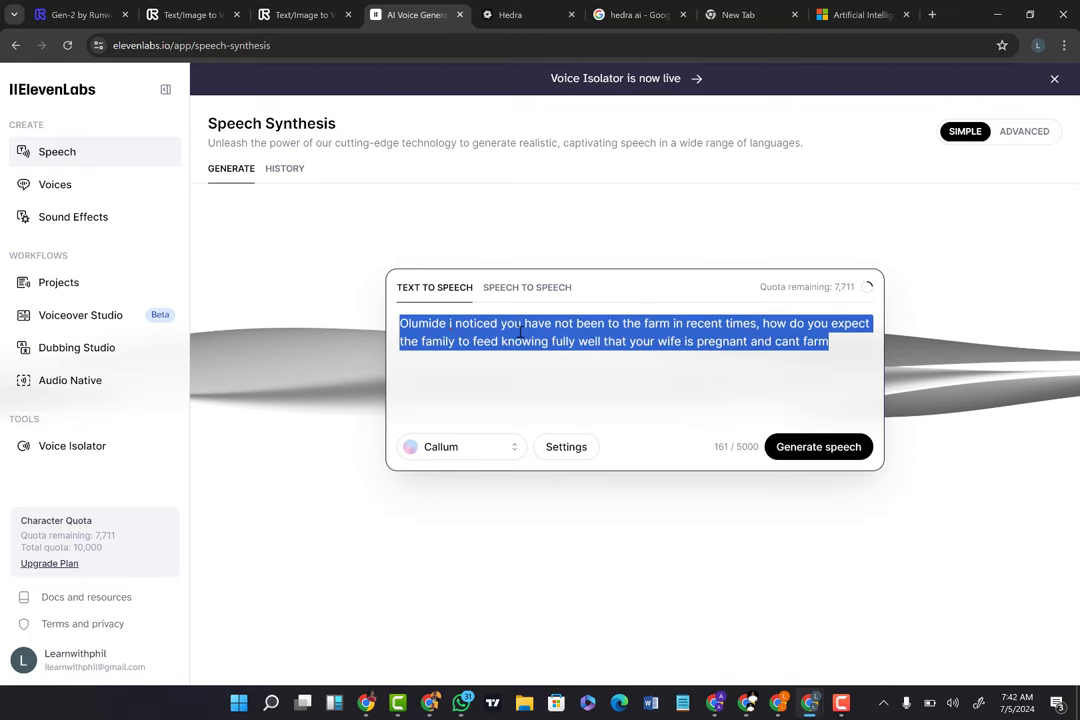
left_click(530, 14)
left_click(156, 222)
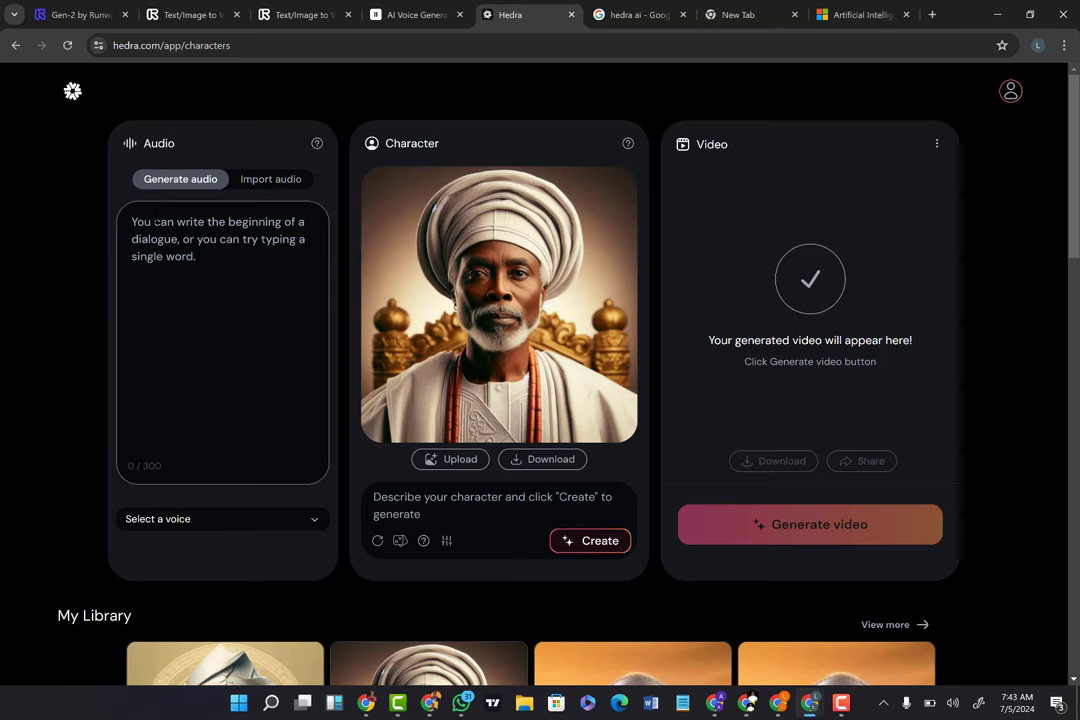
key("ctrl+v")
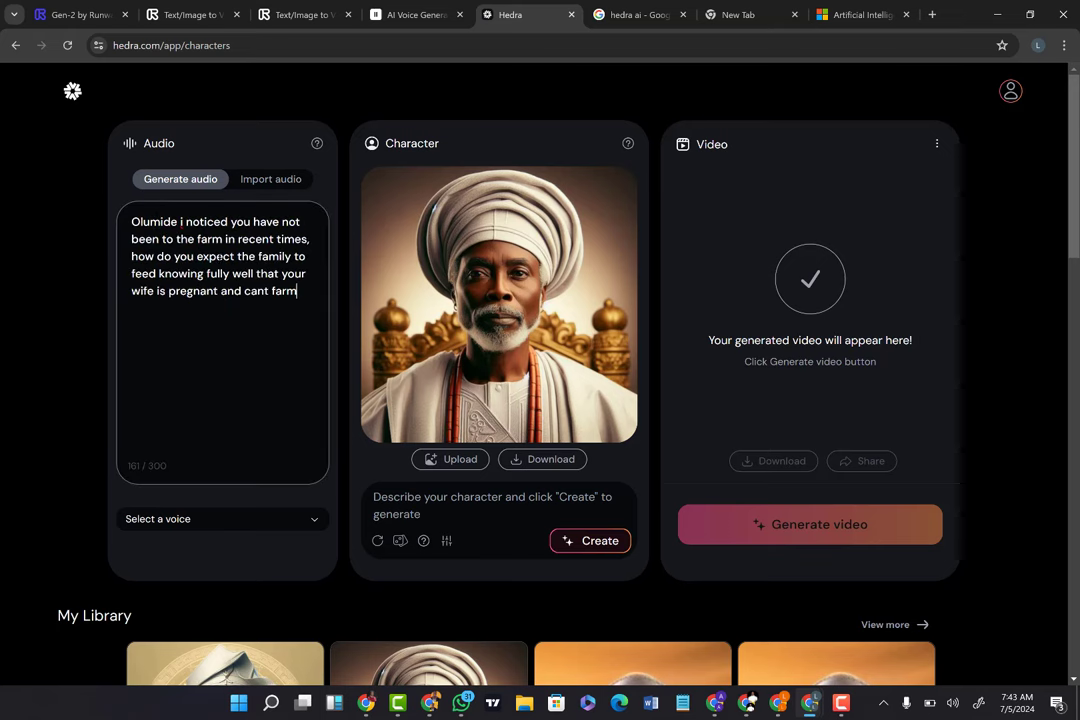
Choose the male Ryan voice for the pasted dialogue and preview its audio.
left_click(306, 533)
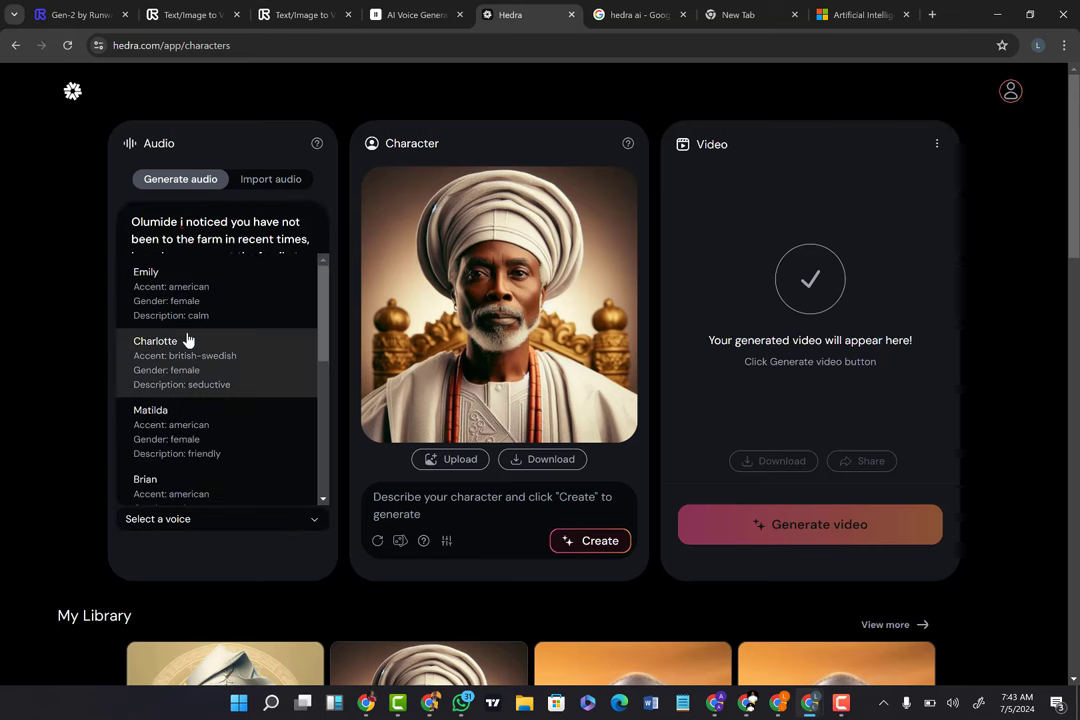
scroll(168, 432, "down", 4)
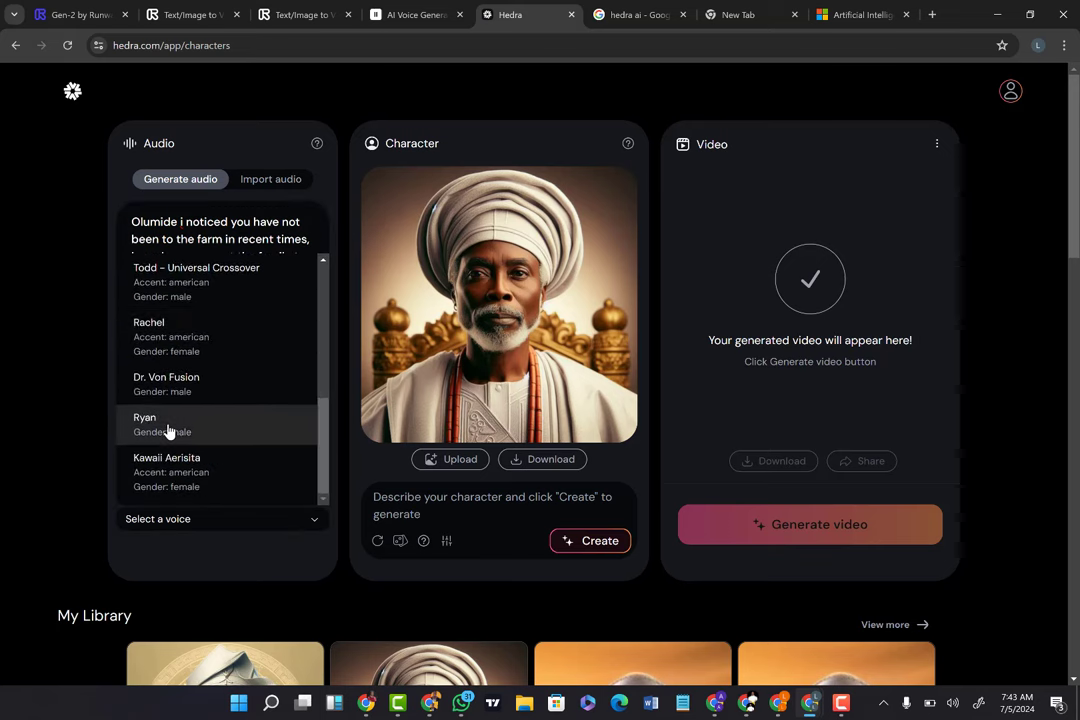
left_click(174, 427)
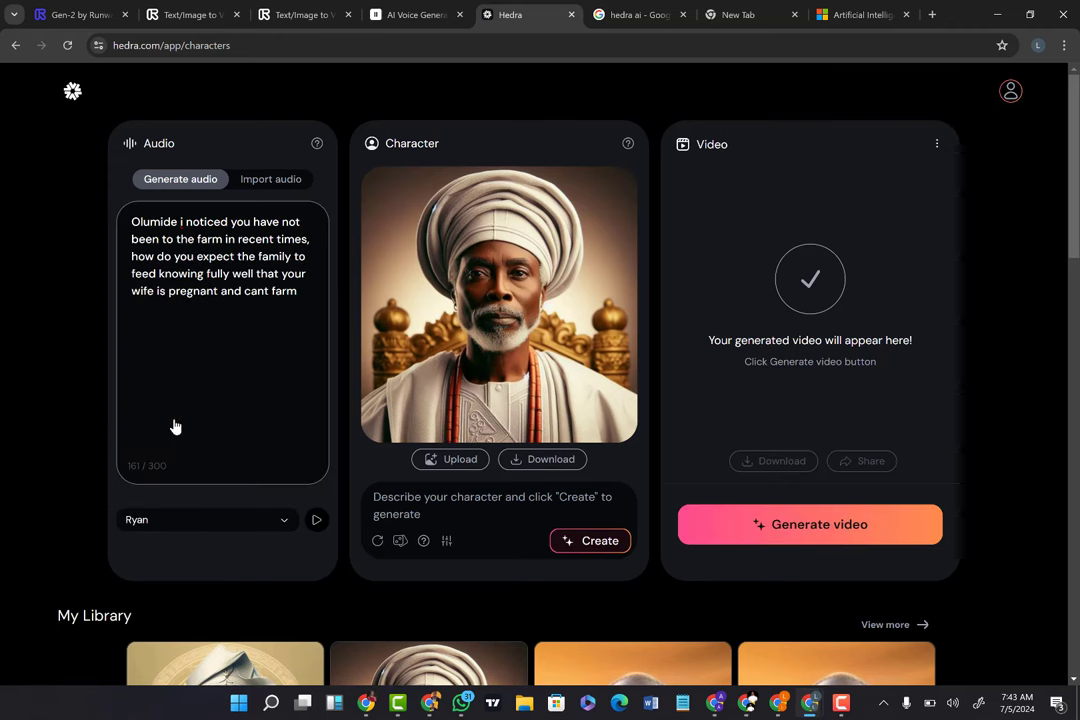
left_click(316, 521)
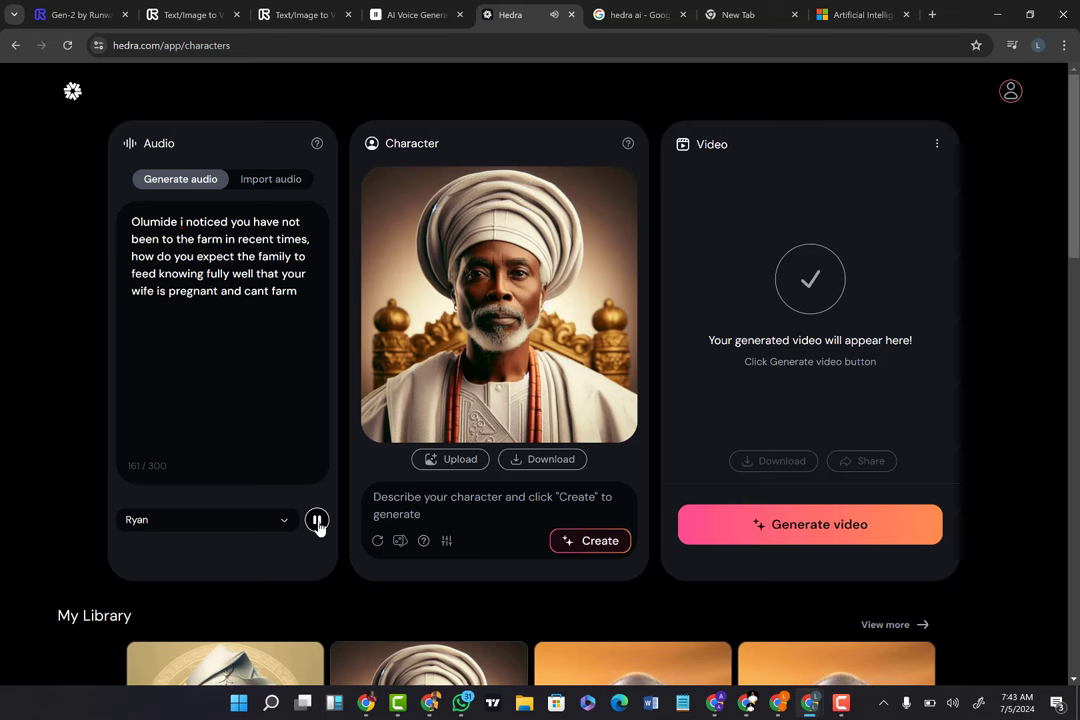
left_click(316, 521)
Generate the talking-character video, play it back and download it.
left_click(807, 527)
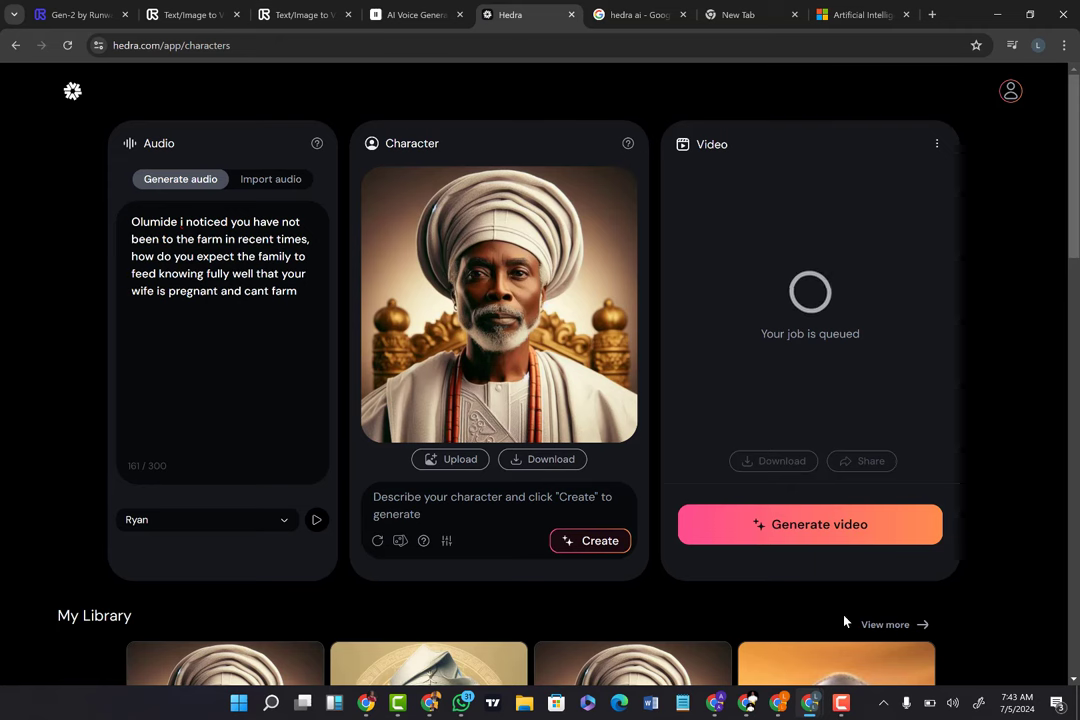
mouse_move(843, 706)
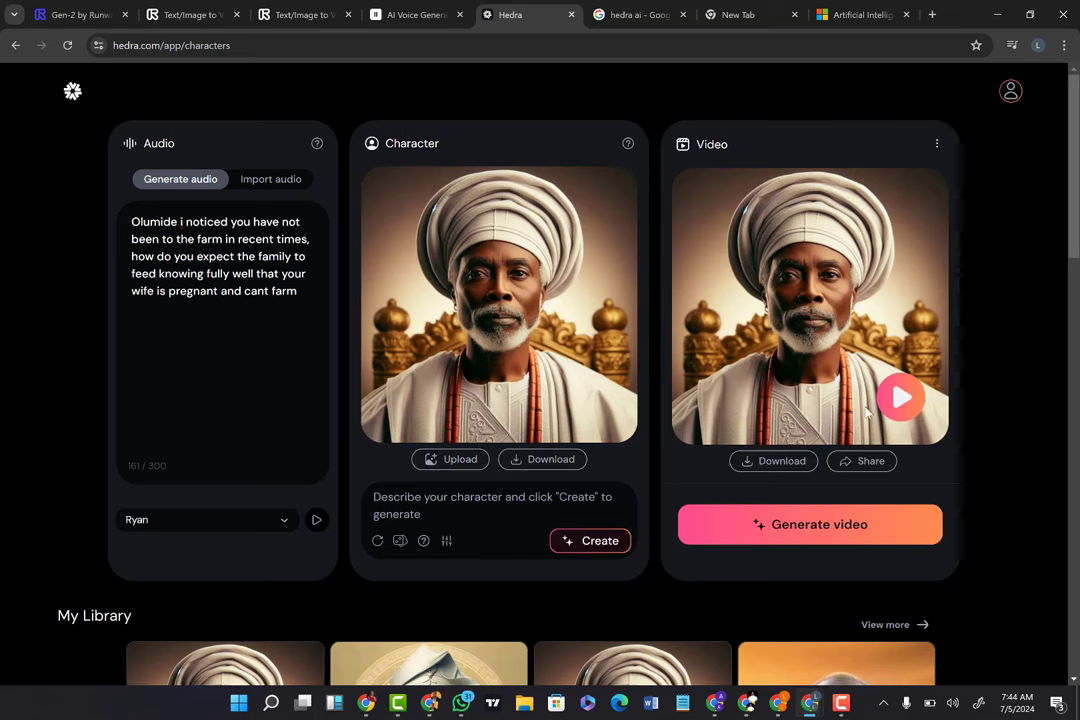
left_click(897, 400)
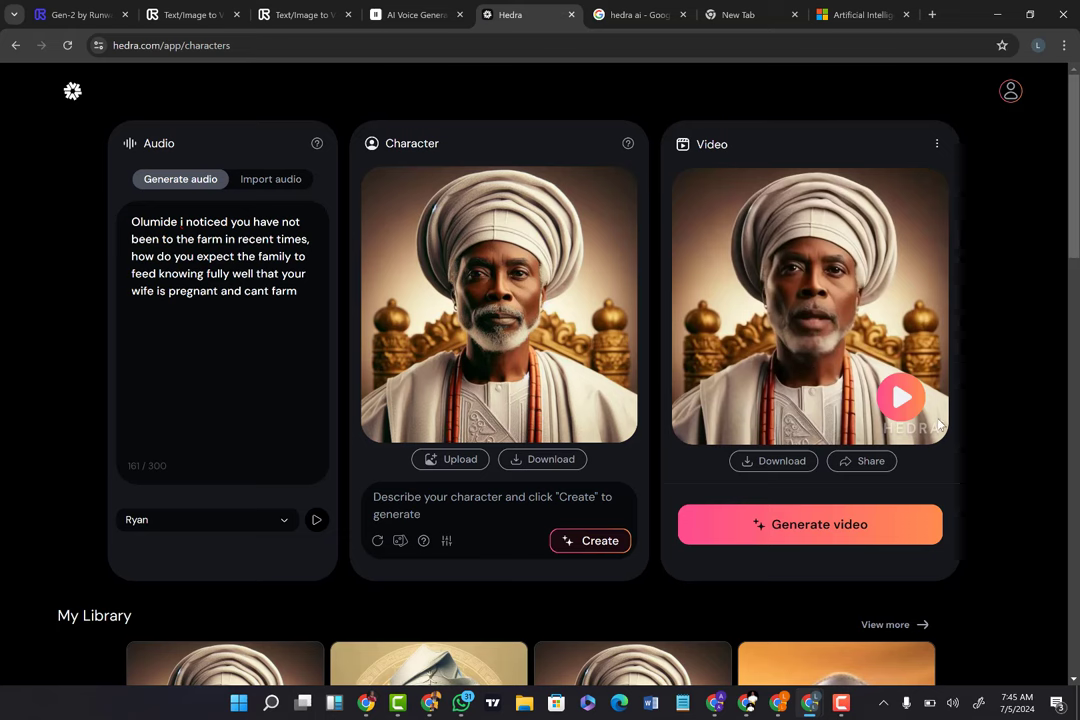
left_click(771, 464)
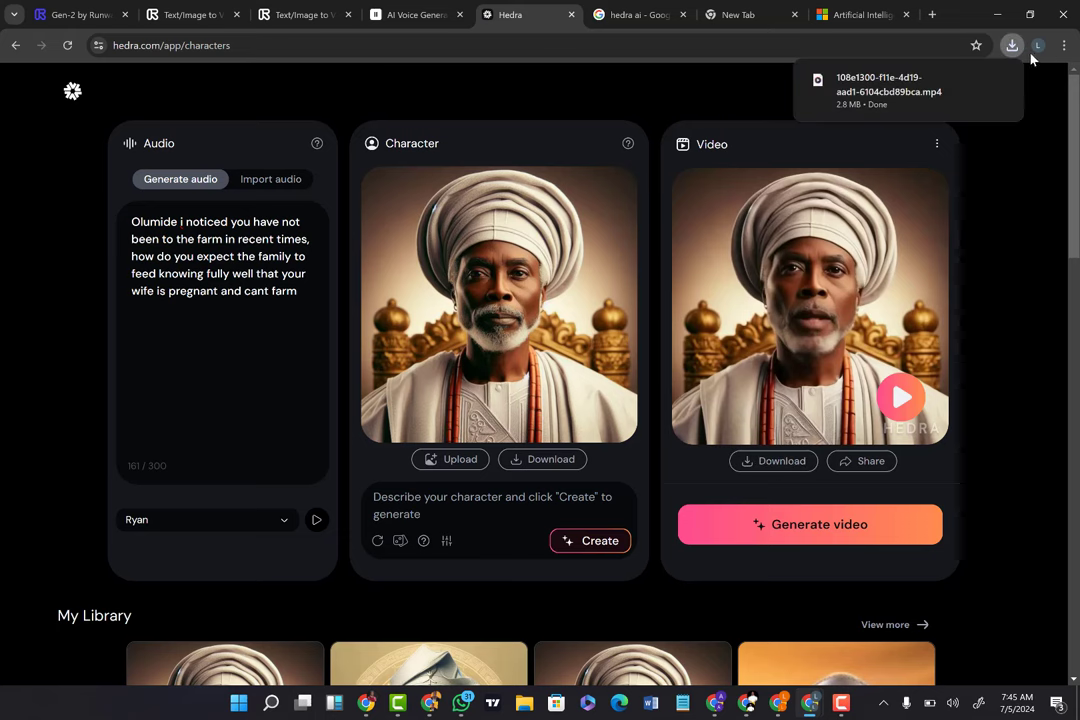